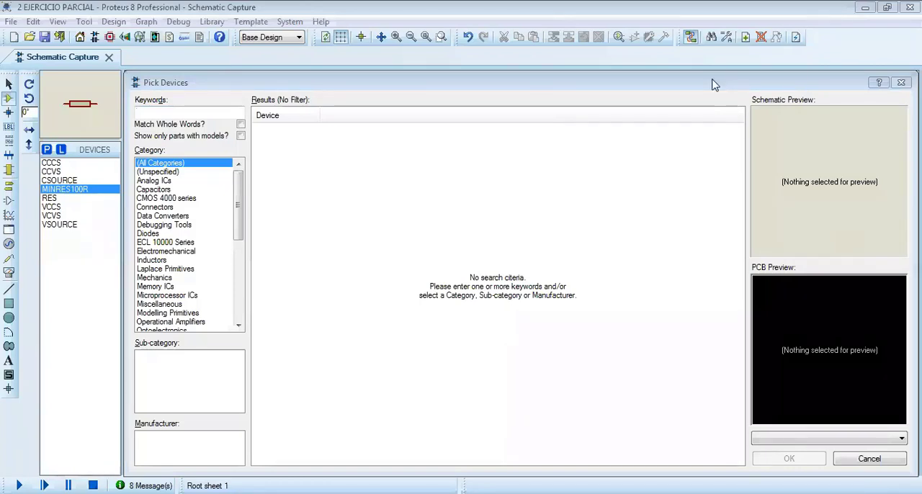
# Search the device library for "source" and add the CCCS linear current controlled current source to the device list
pyautogui.moveTo(713, 85); pyautogui.dragTo(694, 75)
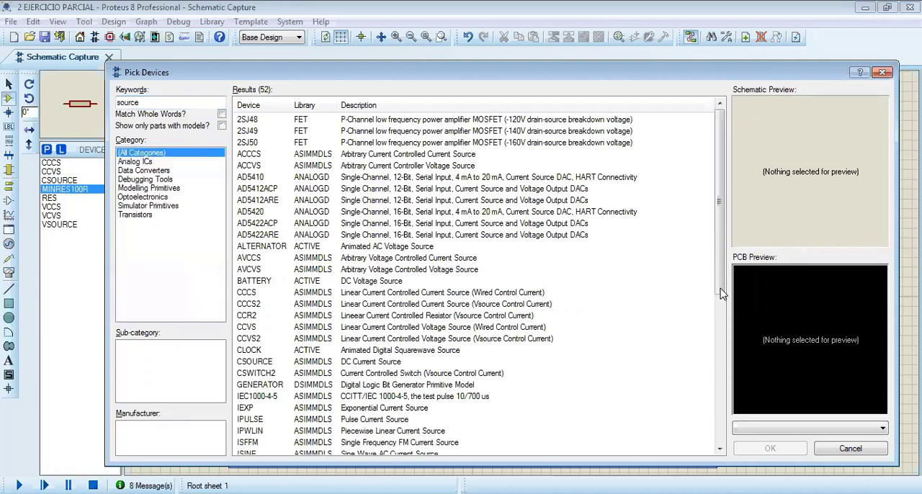
pyautogui.scroll(-3, 724, 295)
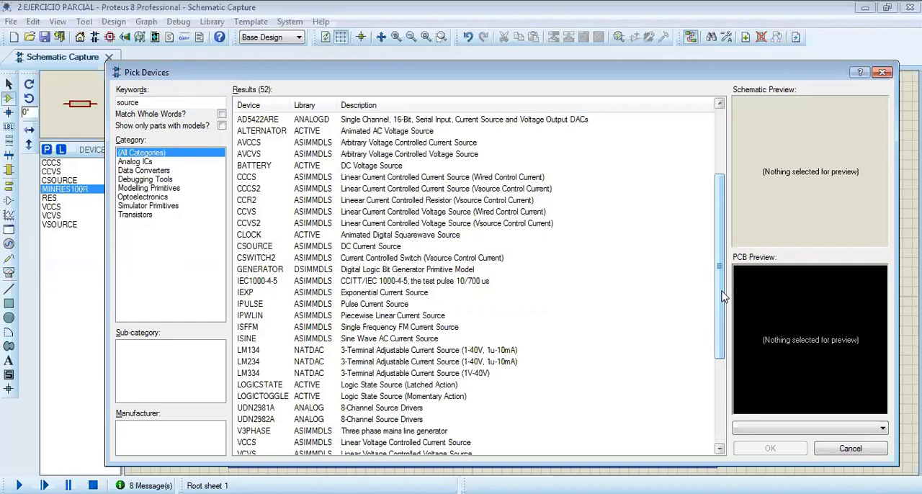
pyautogui.click(268, 181)
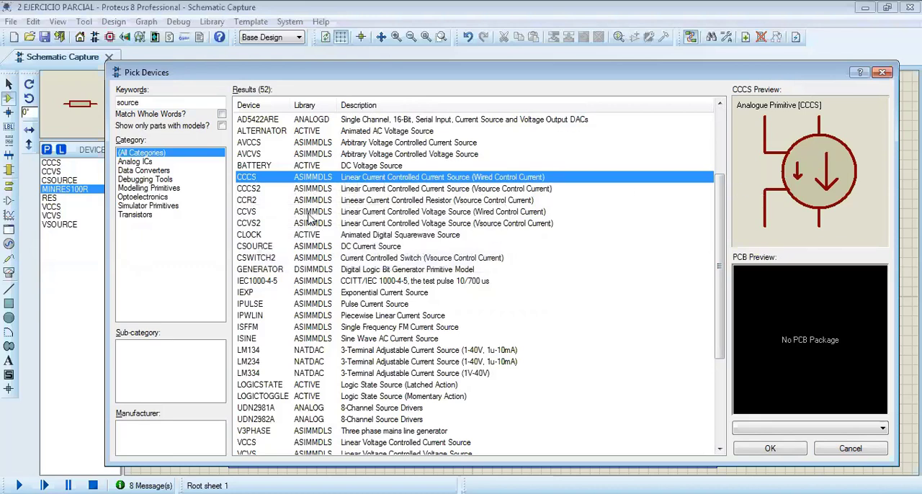
pyautogui.click(250, 200)
pyautogui.click(251, 224)
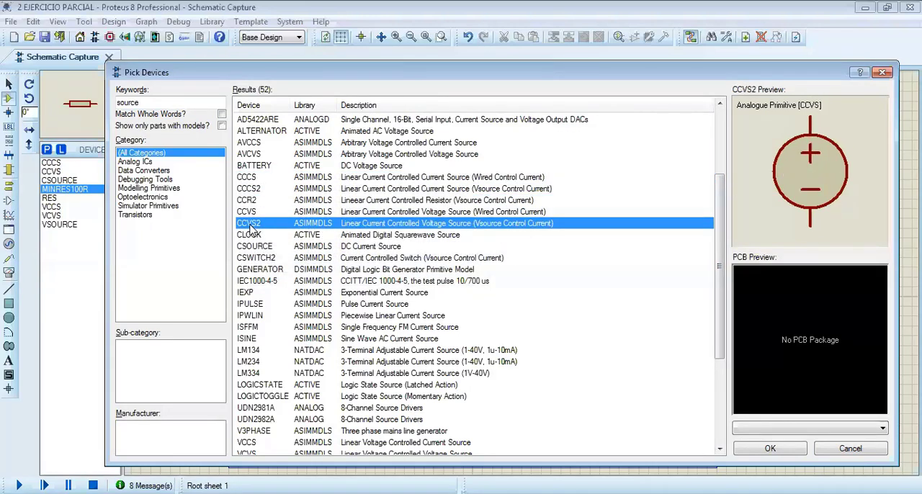
pyautogui.click(243, 214)
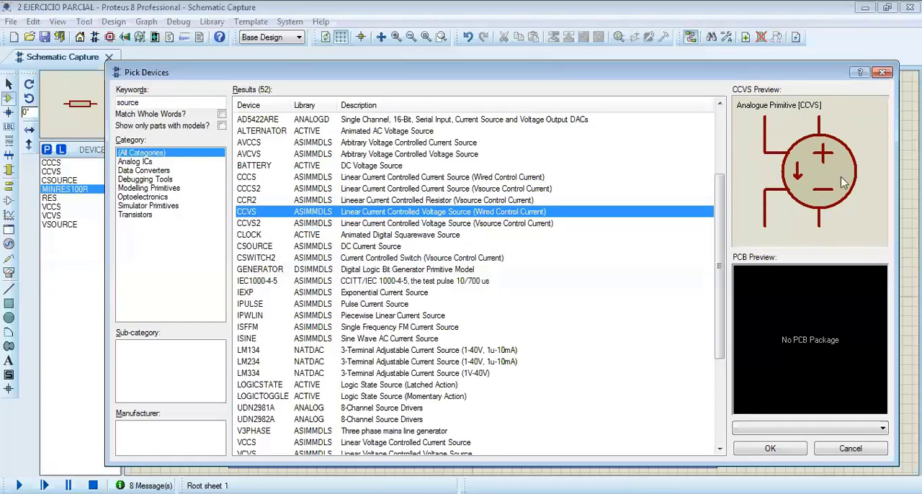
pyautogui.click(251, 183)
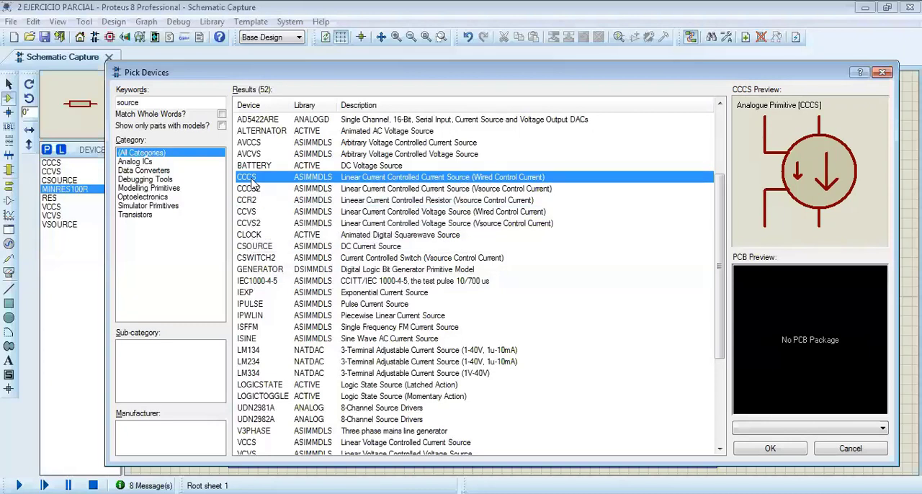
pyautogui.doubleClick(252, 180)
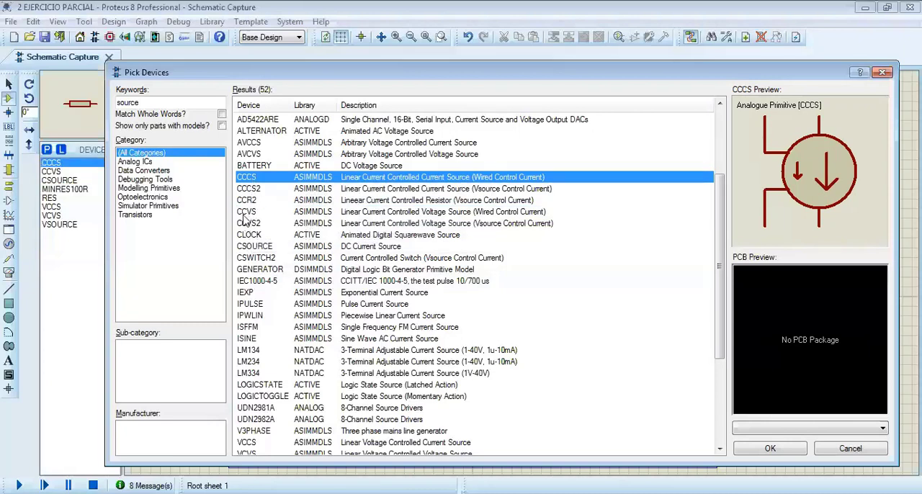
# Add the CCVS linear current controlled voltage source with wired control current to the device list
pyautogui.click(256, 236)
pyautogui.click(241, 222)
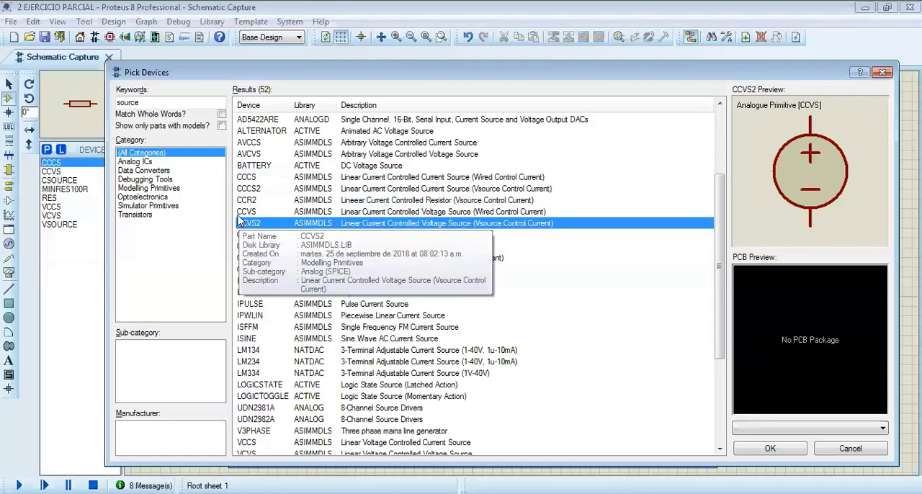
pyautogui.click(245, 212)
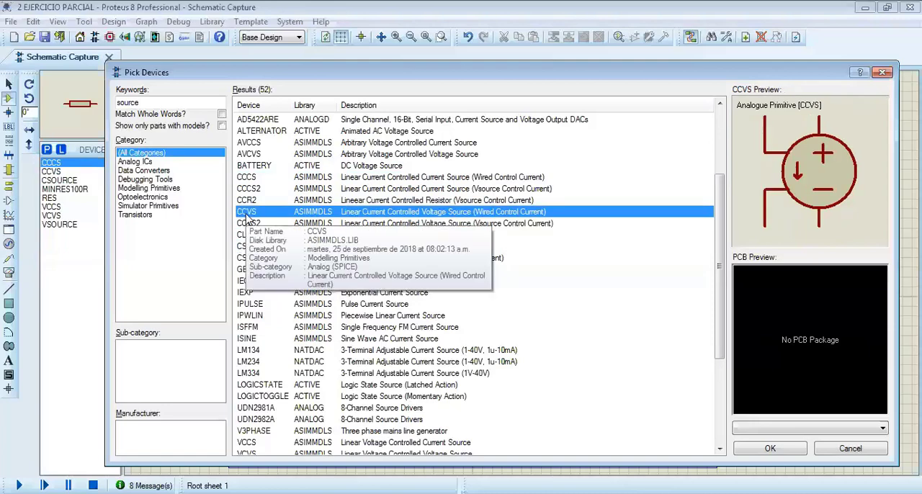
pyautogui.doubleClick(245, 211)
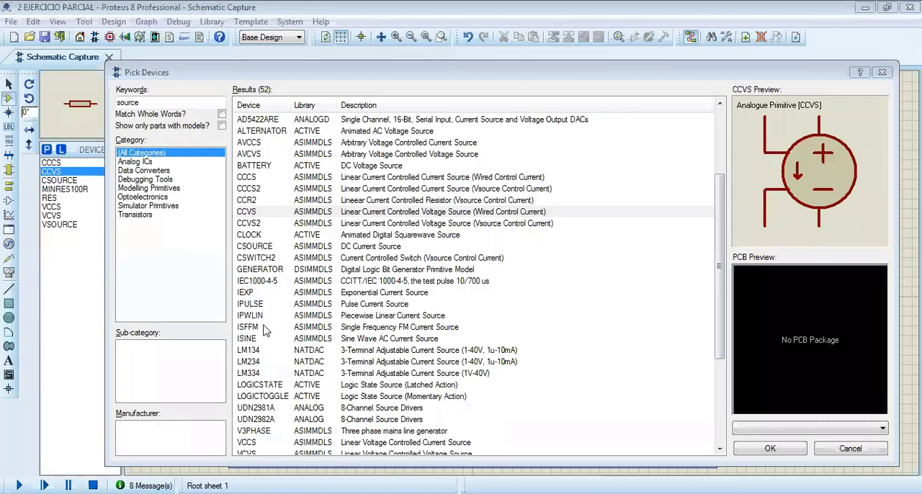
# Add the VCCS and VCVS linear voltage controlled sources from the search results to the device list
pyautogui.click(252, 304)
pyautogui.scroll(-5, 260, 326)
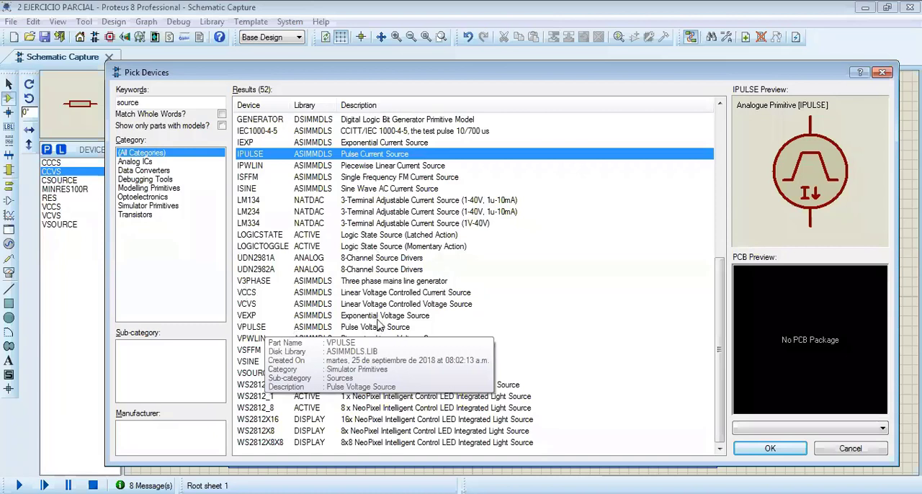
pyautogui.click(425, 293)
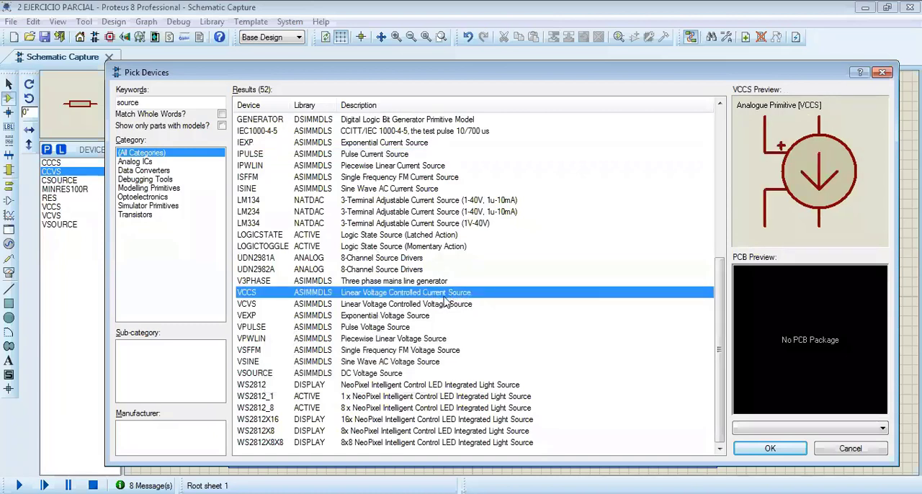
pyautogui.doubleClick(248, 293)
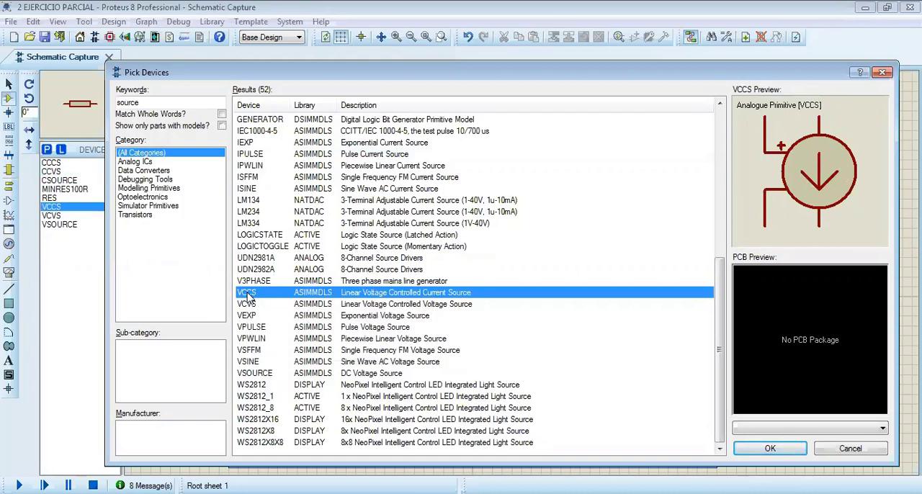
pyautogui.click(253, 305)
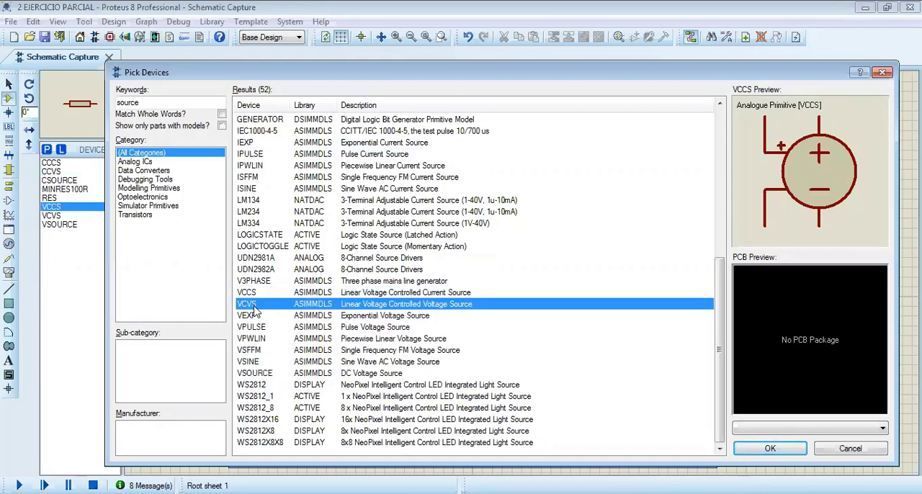
pyautogui.doubleClick(390, 306)
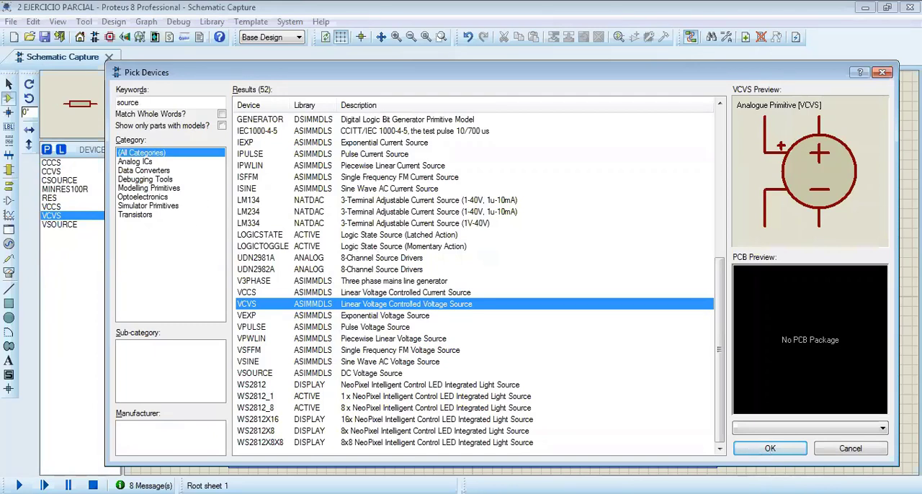
# Search the library for "resistor", view the 0.6W Metal Film parts in the Resistors category, and close the device picker
pyautogui.write('resistencia')
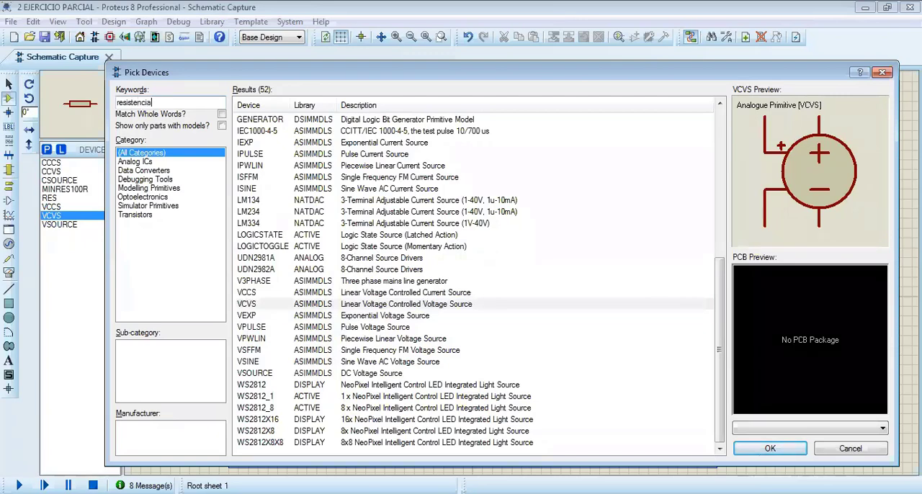
pyautogui.press('BackSpace')
pyautogui.press('BackSpace')
pyautogui.press('BackSpace')
pyautogui.press('BackSpace')
pyautogui.press('BackSpace')
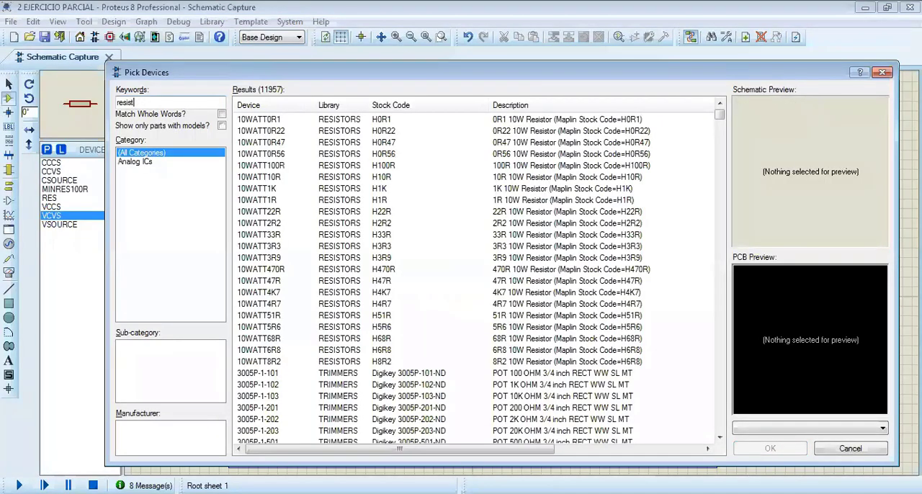
pyautogui.write('or')
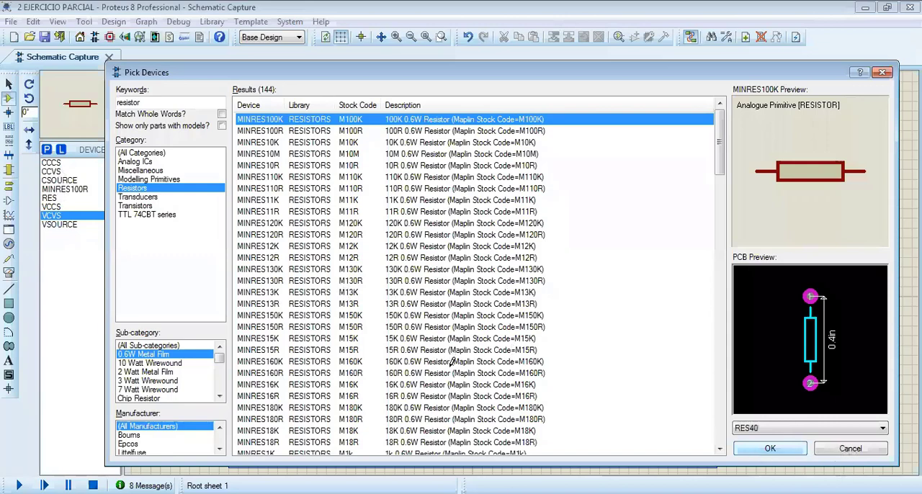
pyautogui.press('Escape')
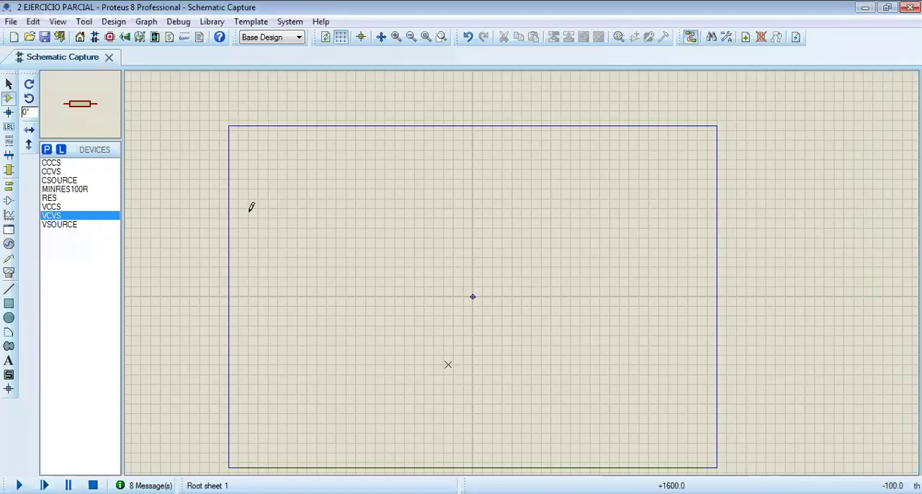
# Place a CCCS source in the upper-left area of the schematic sheet
pyautogui.click(72, 164)
pyautogui.click(353, 222)
pyautogui.scroll(1, 401, 211)
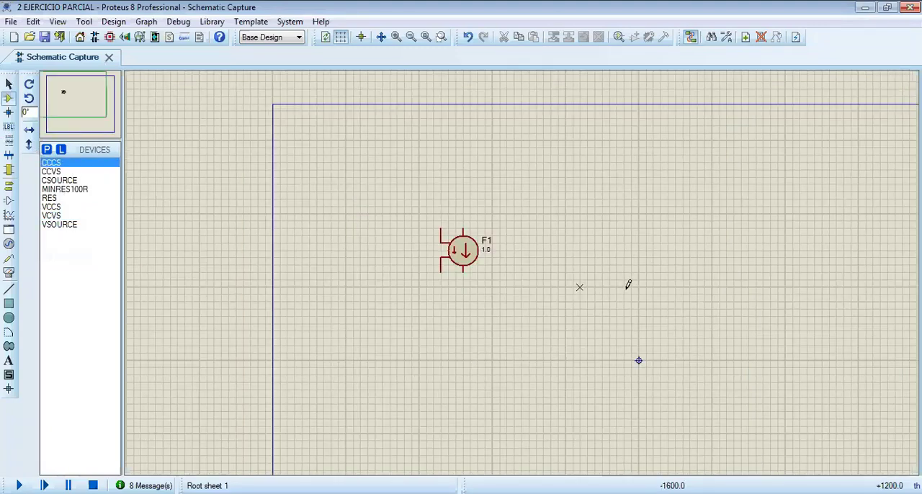
pyautogui.middleClick(493, 268)
pyautogui.click(287, 247)
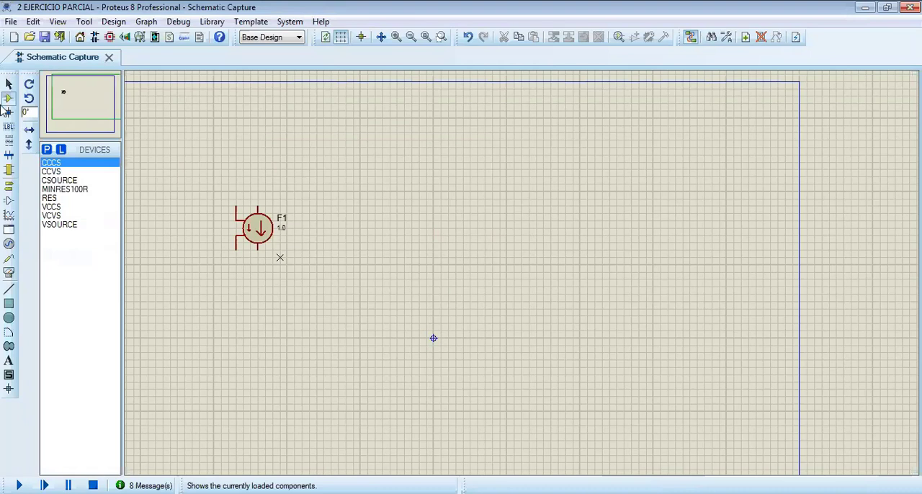
# Place a CCVS source to the right of the CCCS source, aligned in the same row
pyautogui.click(57, 172)
pyautogui.click(426, 253)
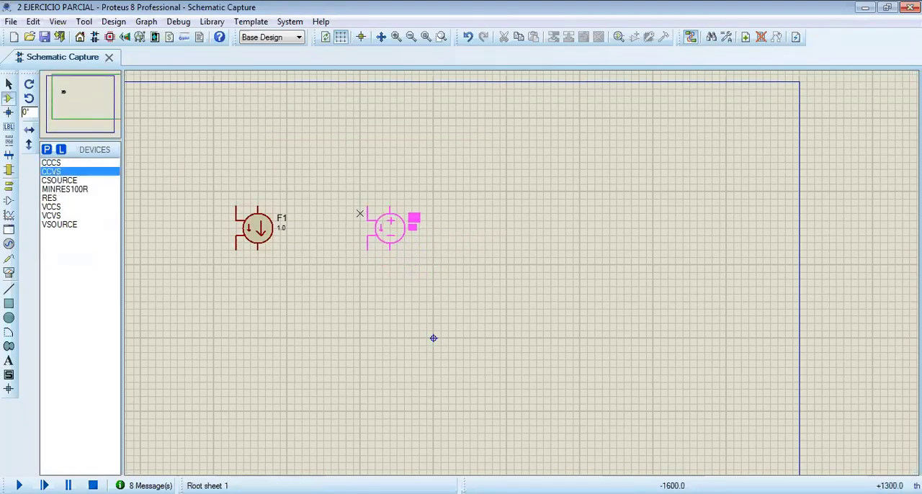
pyautogui.click(389, 228)
# Place a VCCS source and a VCVS source to the right of the CCVS source, continuing the same row
pyautogui.click(54, 207)
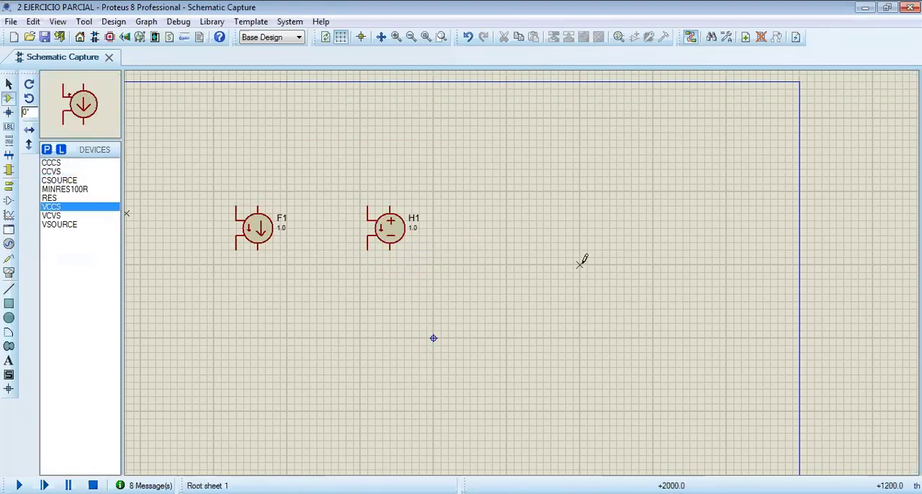
pyautogui.click(514, 216)
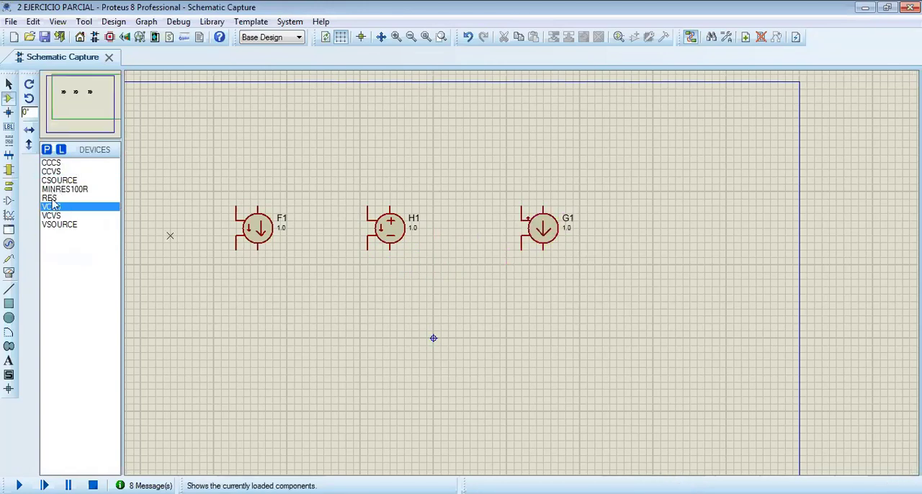
pyautogui.click(52, 215)
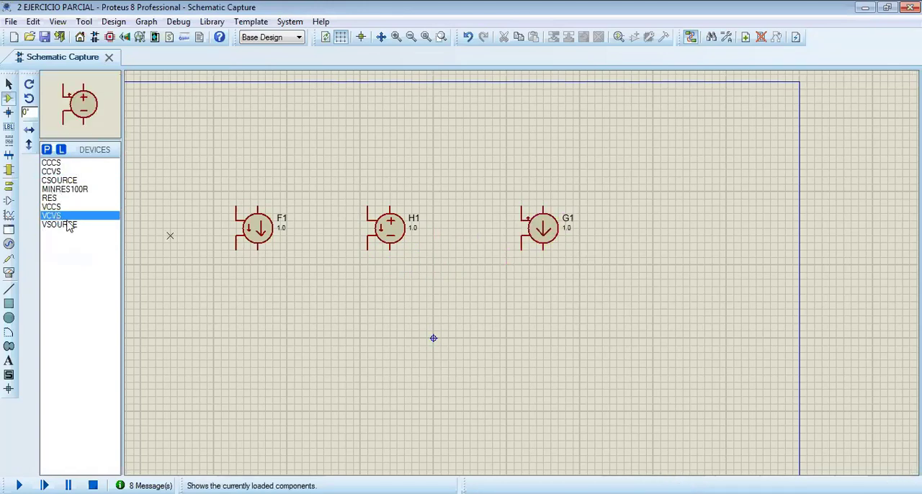
pyautogui.click(654, 213)
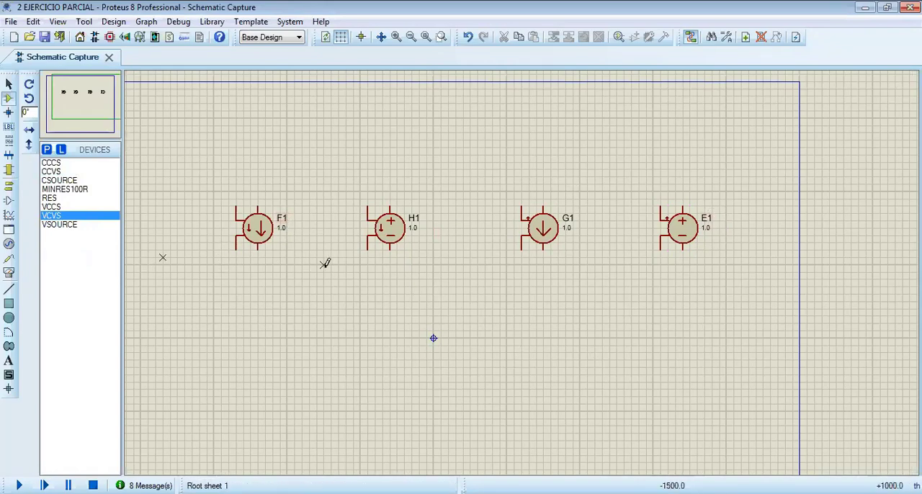
# Search the device library for "source" and add the CSOURCE DC current source to the device list
pyautogui.click(47, 150)
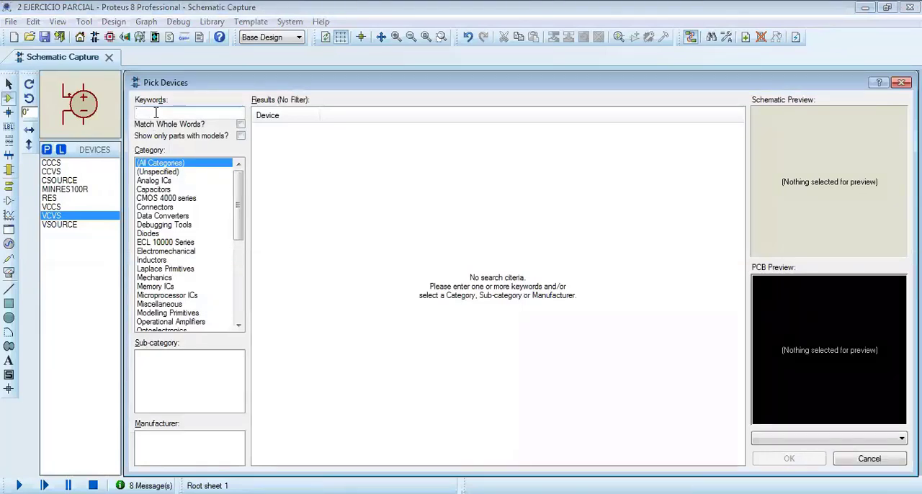
pyautogui.write('source')
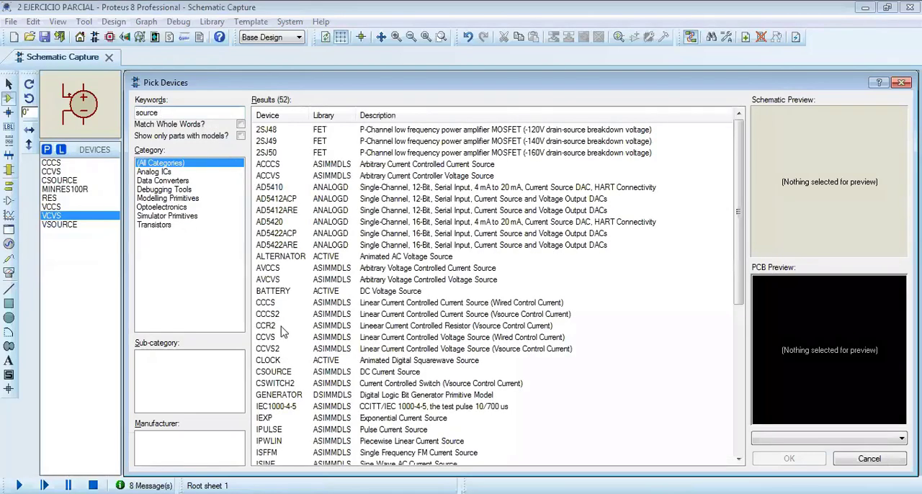
pyautogui.click(283, 326)
pyautogui.scroll(-1, 281, 317)
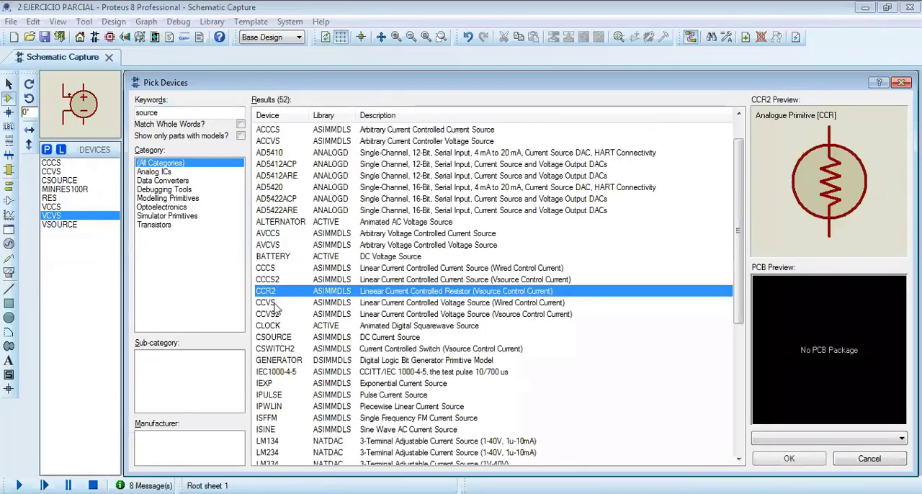
pyautogui.click(276, 310)
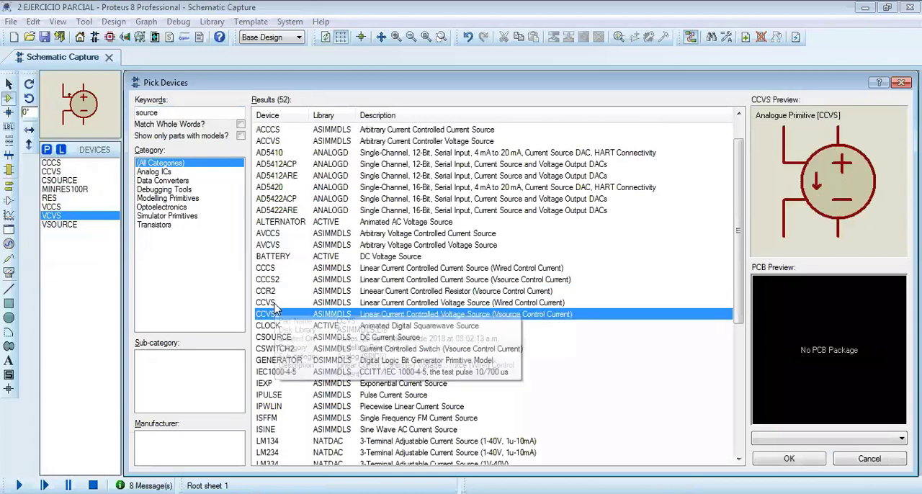
pyautogui.press('Down')
pyautogui.press('Down')
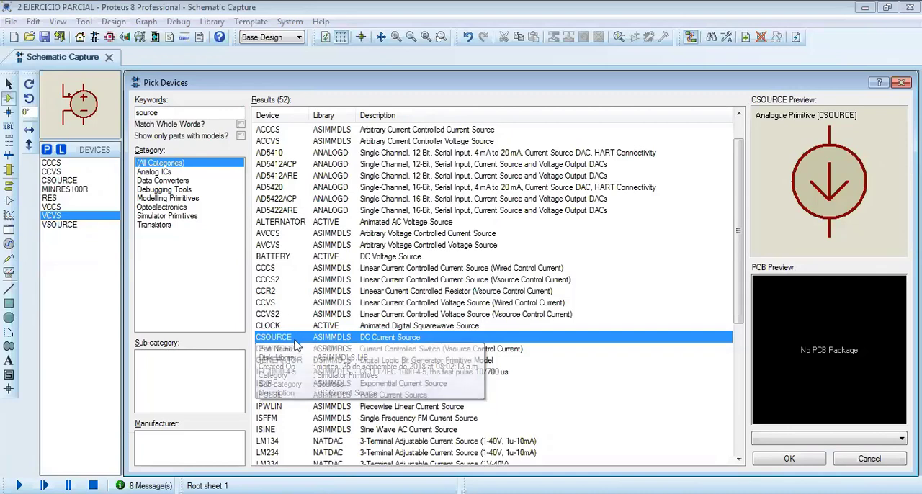
pyautogui.scroll(-3, 286, 344)
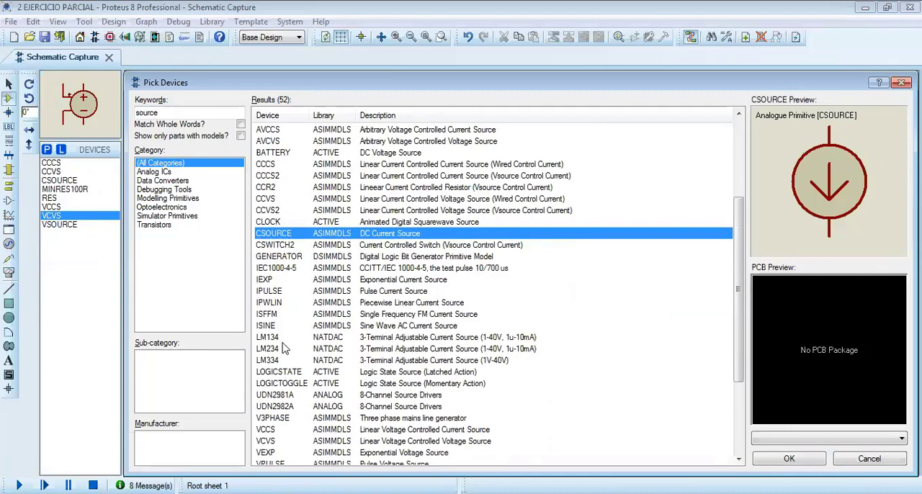
# Pick the VSOURCE DC voltage source from the search results and place it to the left of the CCCS source
pyautogui.scroll(-4, 285, 347)
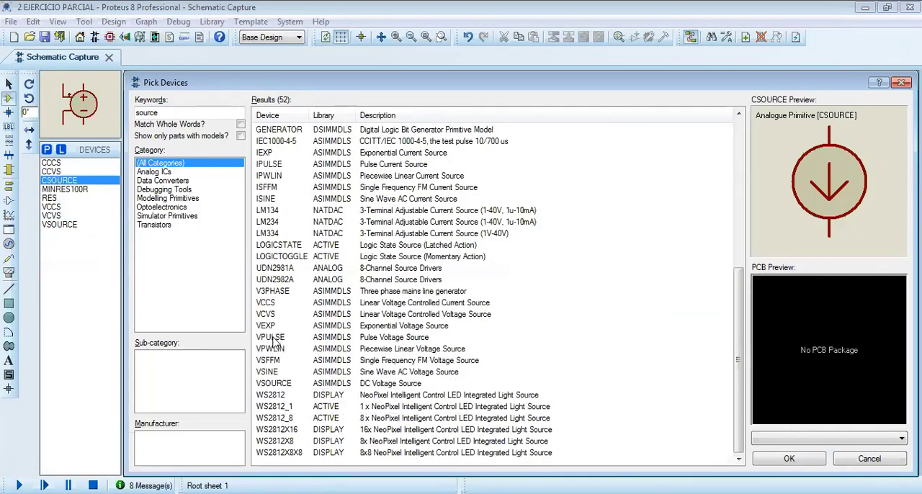
pyautogui.click(279, 386)
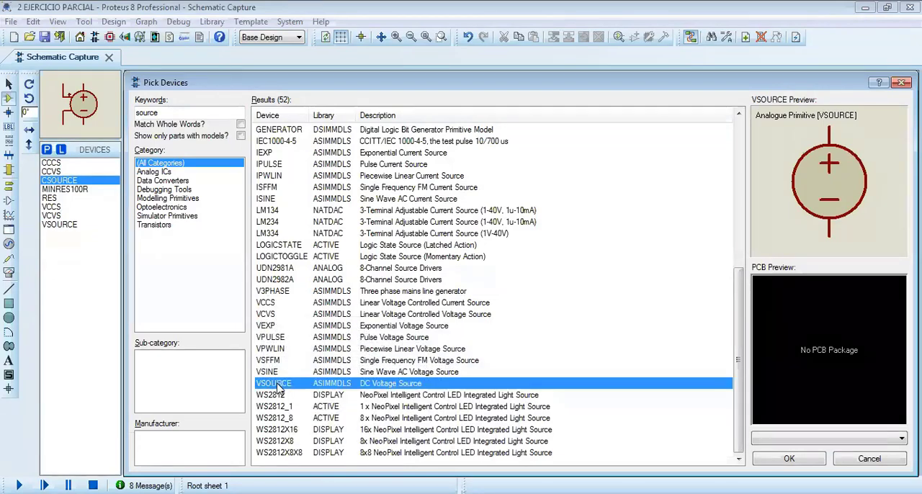
pyautogui.press('Return')
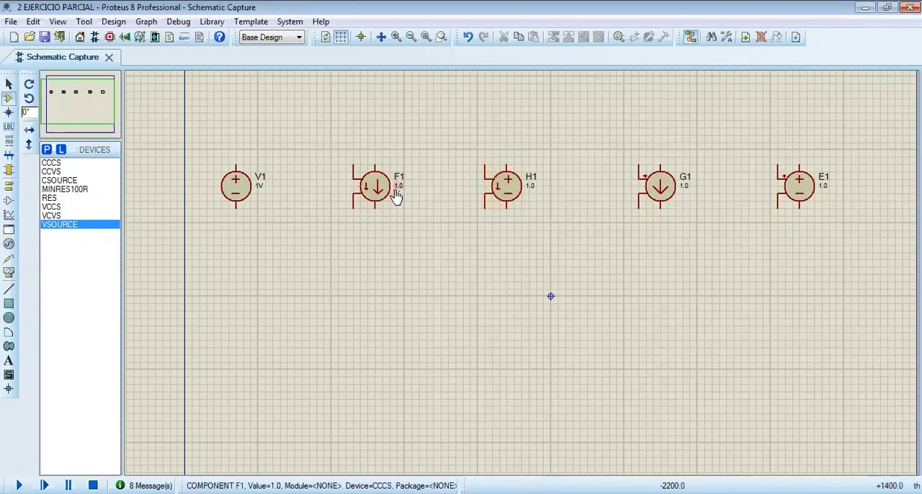
# Open the component properties of the CCCS source F1 to view its current gain
pyautogui.click(382, 191)
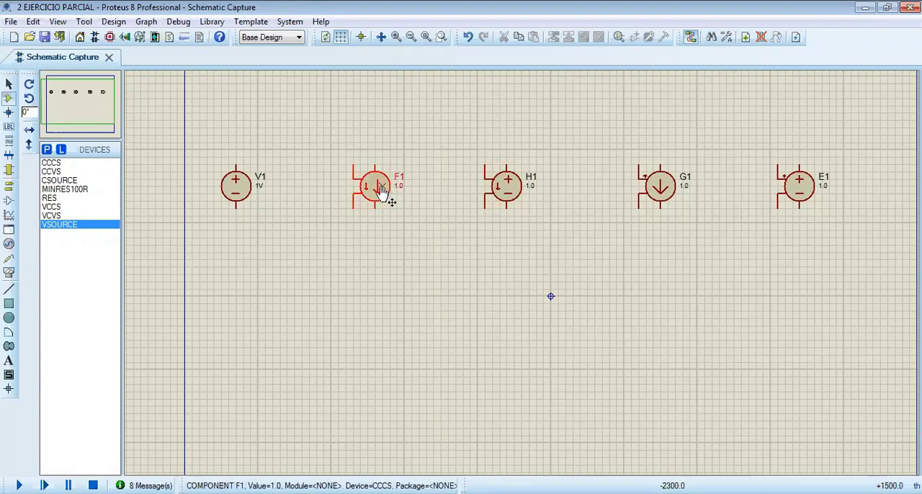
pyautogui.click(385, 195)
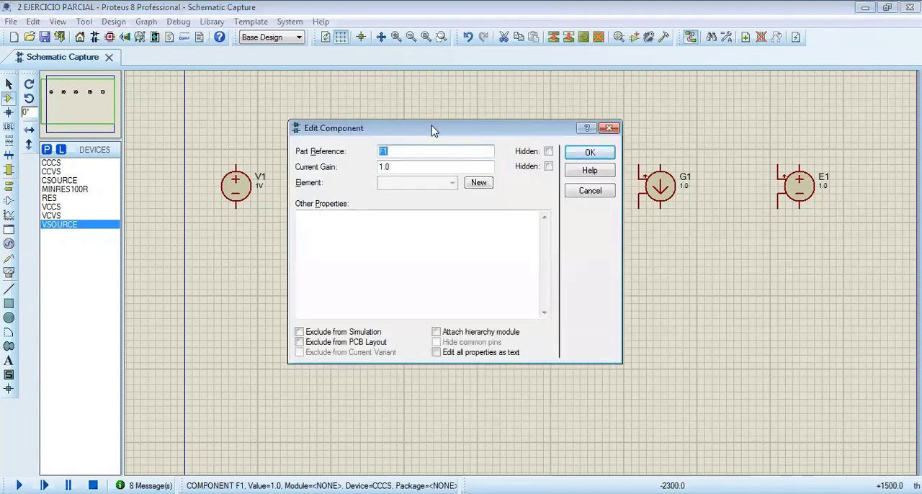
pyautogui.moveTo(434, 129); pyautogui.dragTo(575, 110)
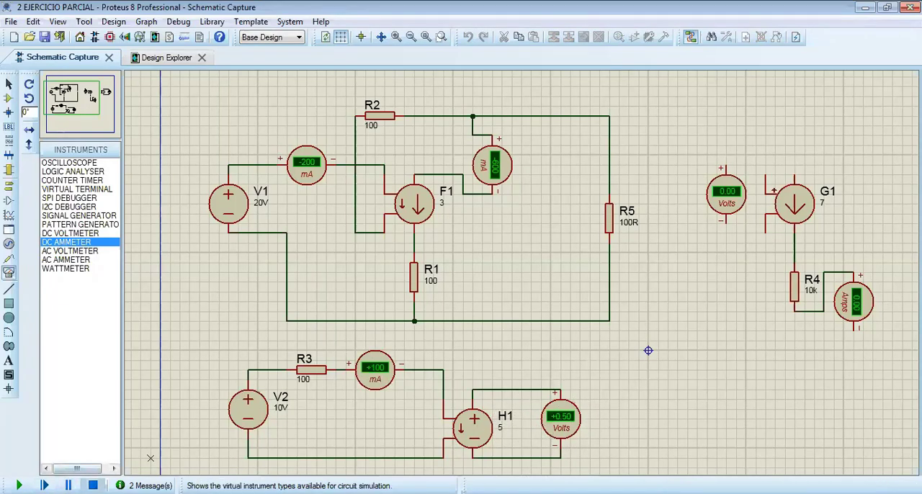
# Stop the simulation and add the text "FUENTE DE VOLTAJE CONTROLADA POR CORRIENTE" above the H1 circuit with a height of 0.8in
pyautogui.click(93, 486)
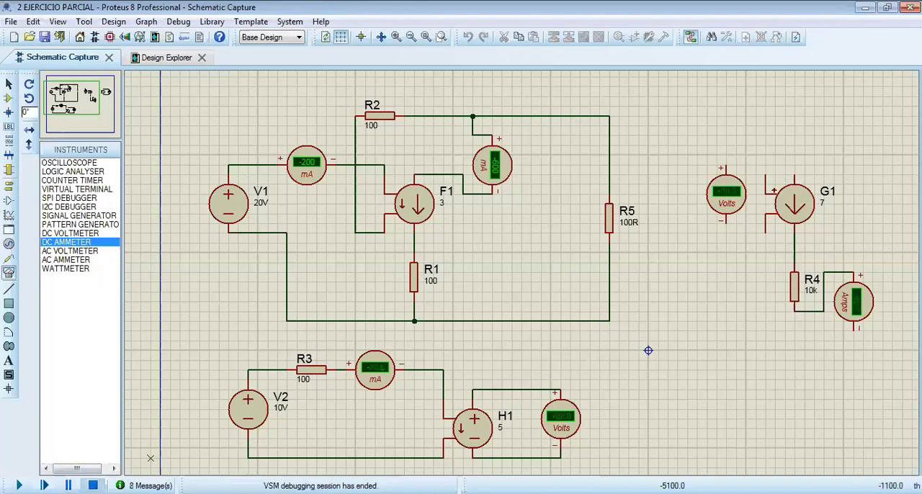
pyautogui.click(8, 347)
pyautogui.click(8, 362)
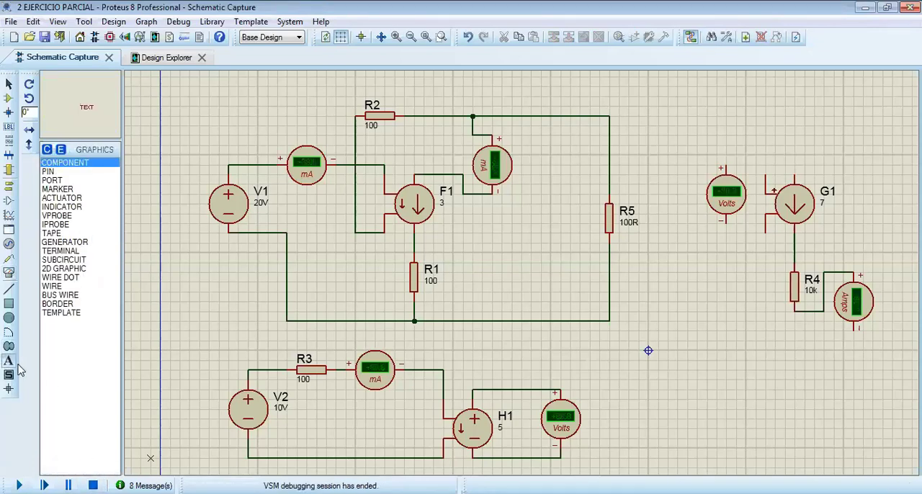
pyautogui.click(347, 329)
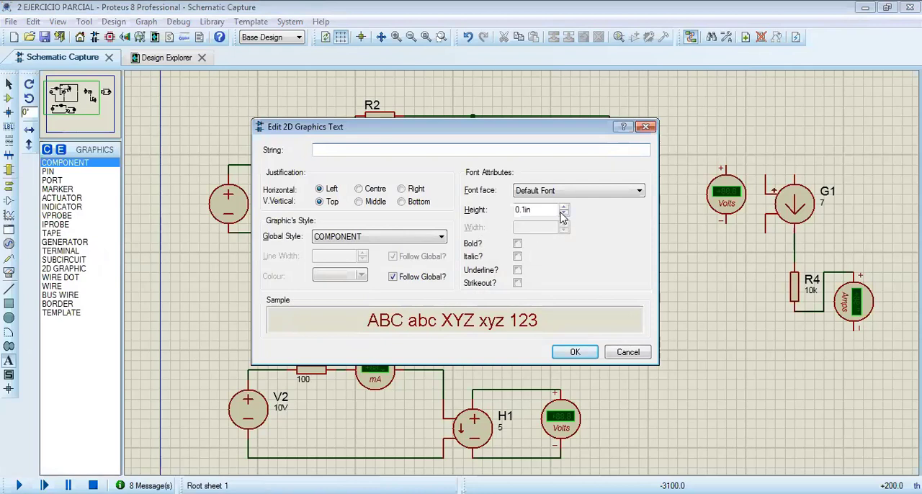
pyautogui.moveTo(524, 210); pyautogui.dragTo(526, 211)
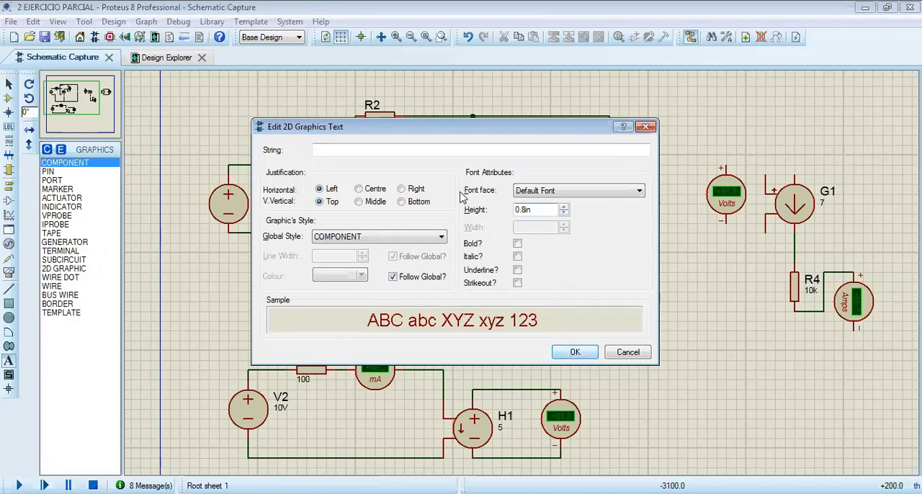
pyautogui.click(416, 151)
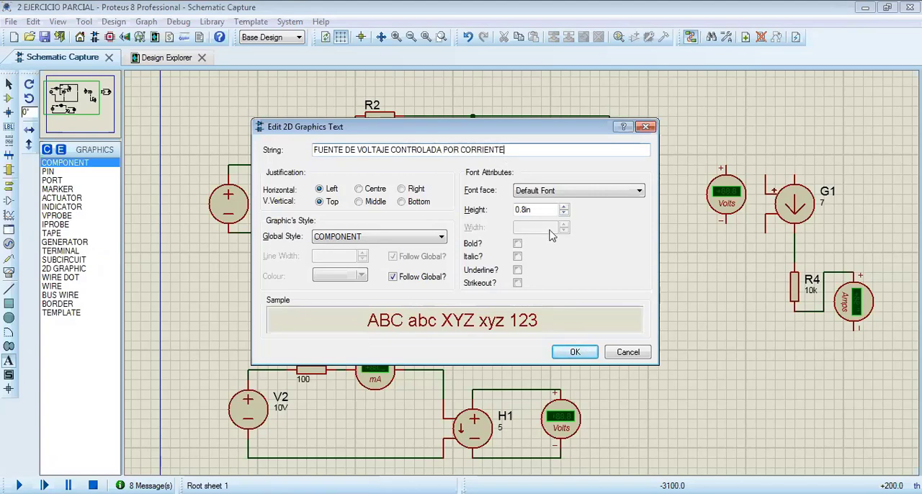
pyautogui.click(575, 352)
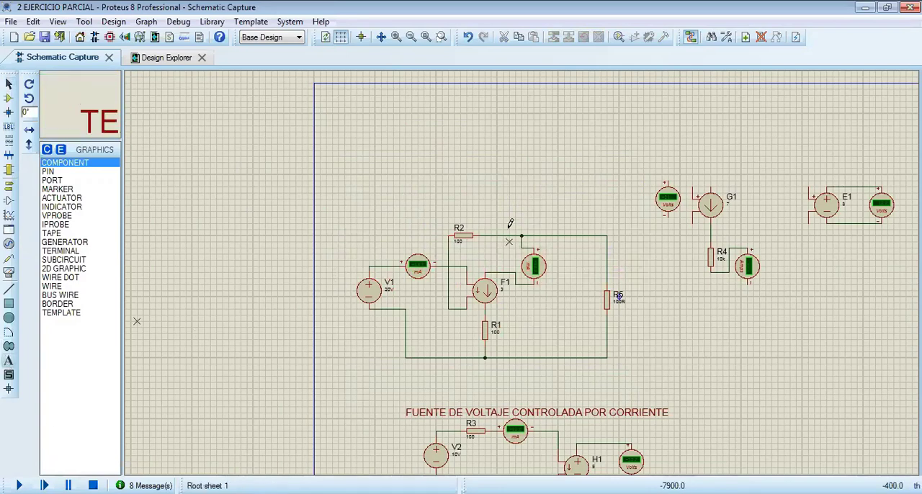
# Add the text "FUENTE DE CORRIENTE CONTROLADA POR CORRIENTE" with a height of 0.2in and position it just above the F1 circuit
pyautogui.click(381, 196)
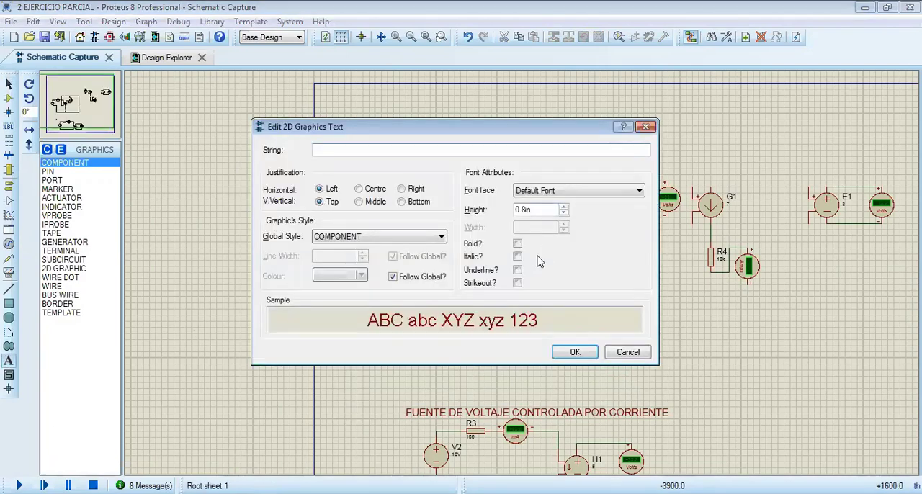
pyautogui.click(525, 210)
pyautogui.press('BackSpace')
pyautogui.write('2')
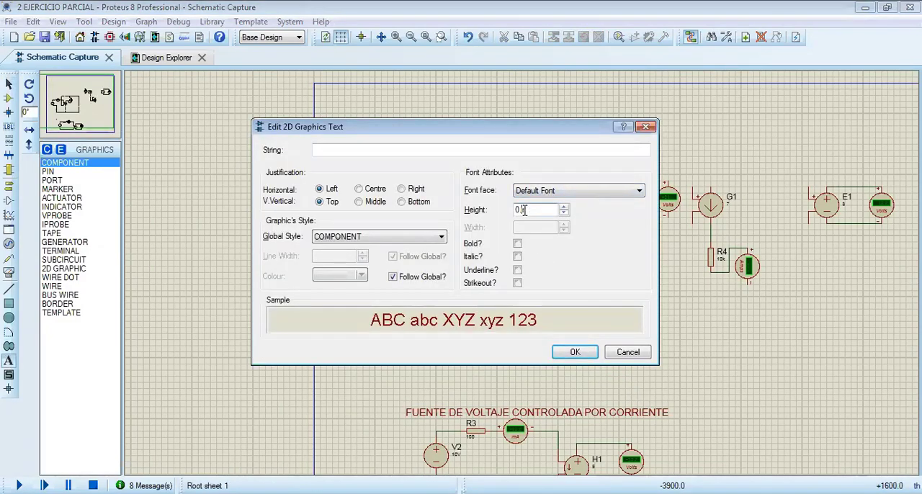
pyautogui.click(464, 150)
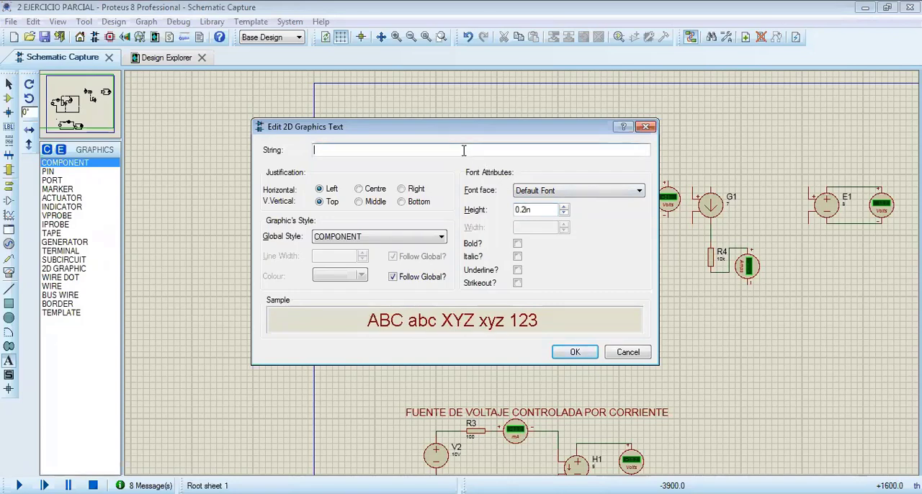
pyautogui.write('F')
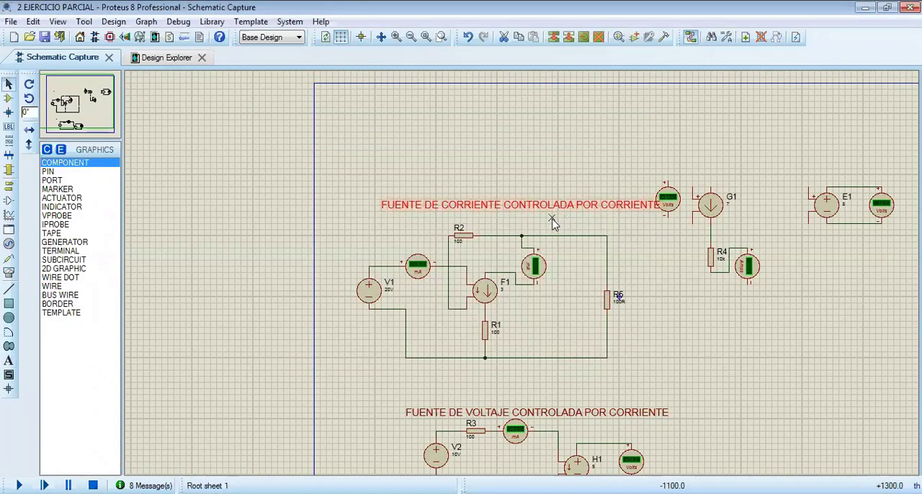
pyautogui.click(577, 206)
pyautogui.moveTo(577, 206); pyautogui.dragTo(553, 223)
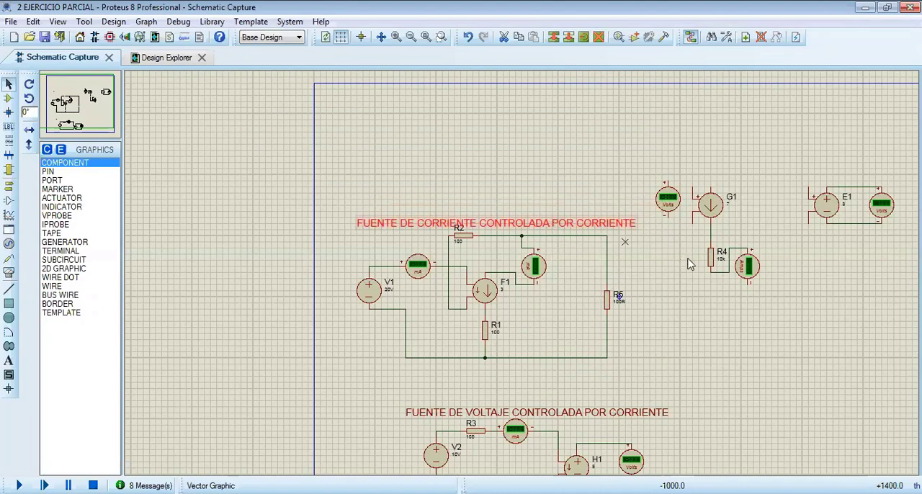
# Wire the control terminals of G1 across source V3 and delete the outer loop wire running from R6
pyautogui.scroll(-1, 839, 334)
pyautogui.scroll(1, 522, 272)
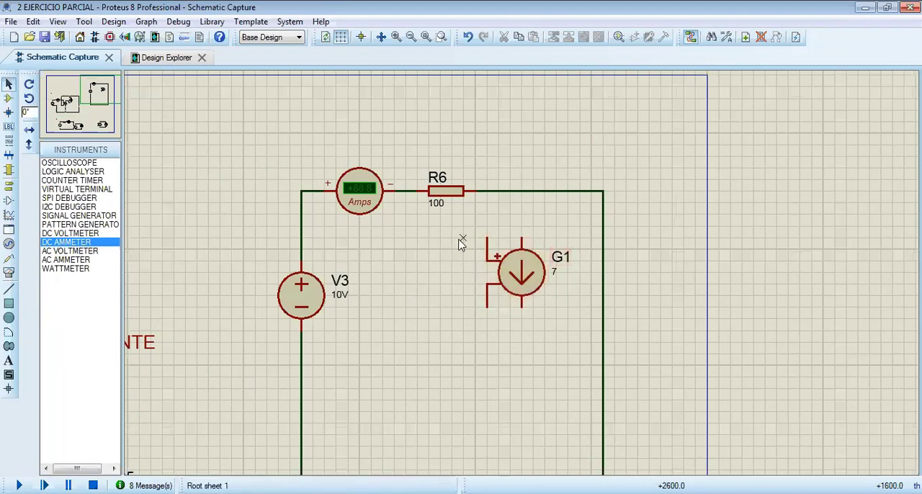
pyautogui.click(487, 236)
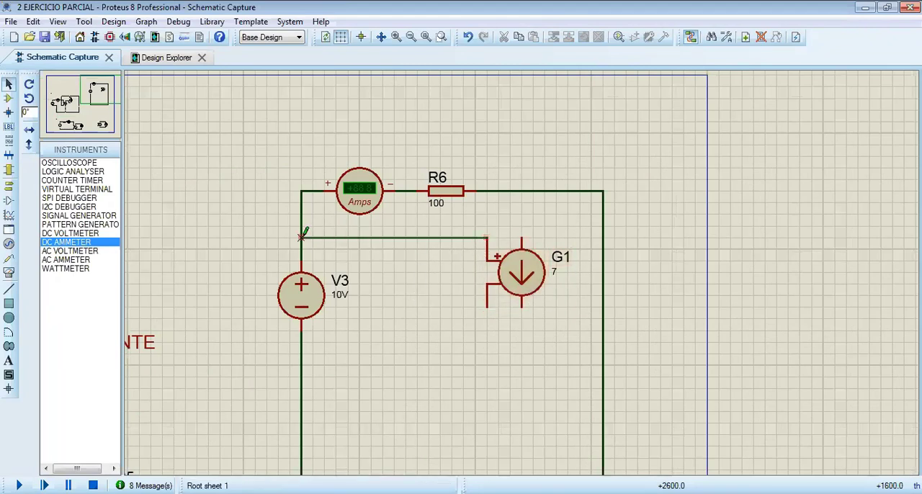
pyautogui.click(301, 238)
pyautogui.click(486, 305)
pyautogui.click(301, 365)
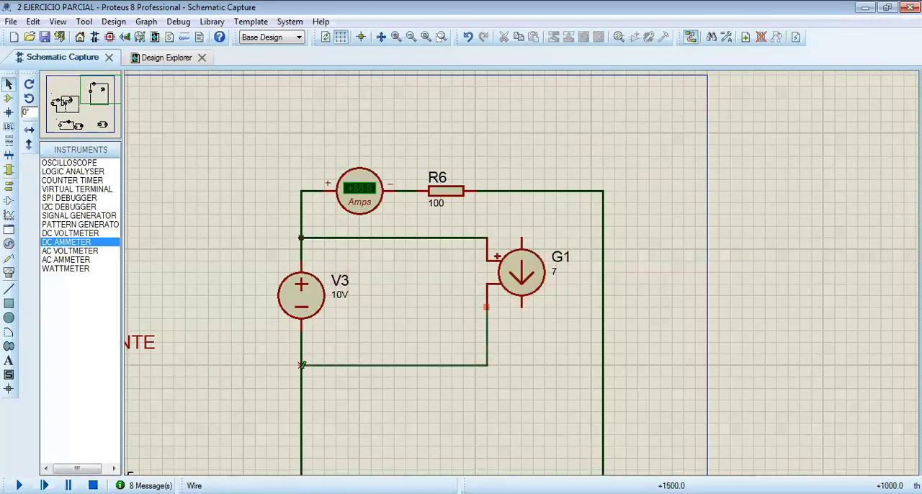
pyautogui.rightClick(632, 264)
pyautogui.click(652, 260)
# Wire R6 to the upper output terminal of G1 and its lower terminal to the return wire, and run the simulation
pyautogui.scroll(-2, 470, 261)
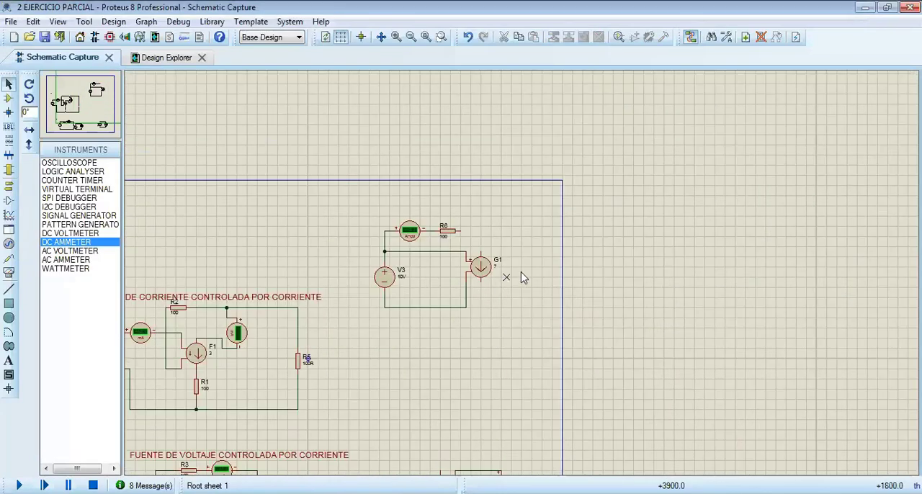
pyautogui.scroll(2, 497, 278)
pyautogui.click(425, 173)
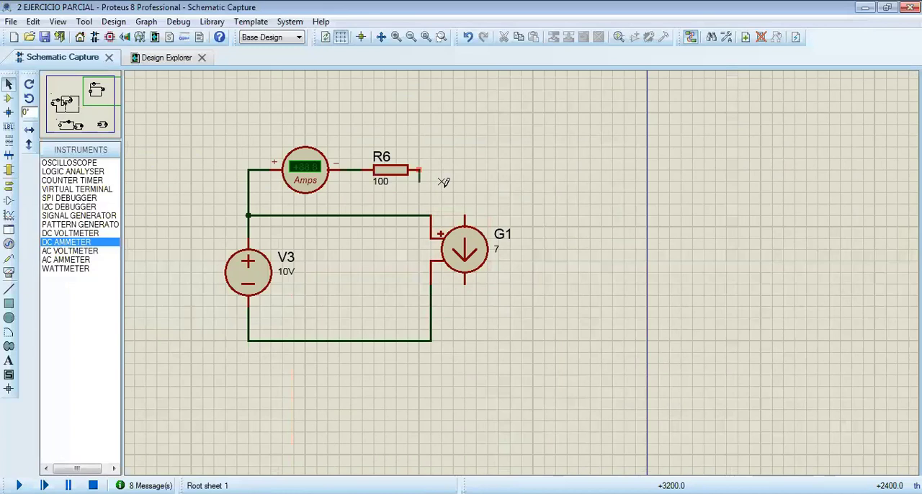
pyautogui.click(465, 217)
pyautogui.click(464, 283)
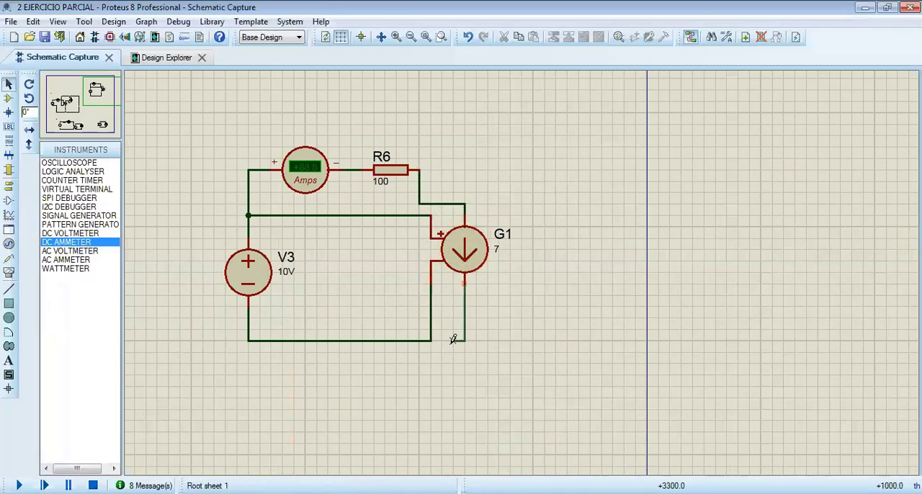
pyautogui.click(431, 341)
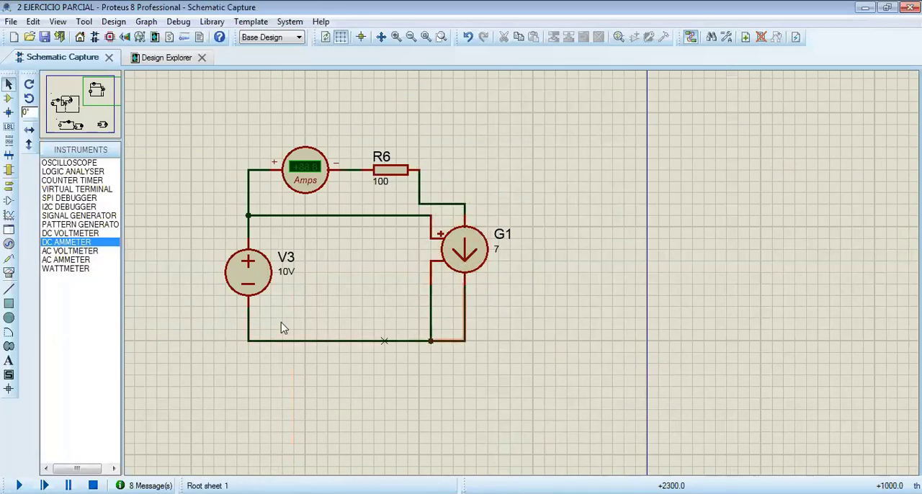
pyautogui.press('F12')
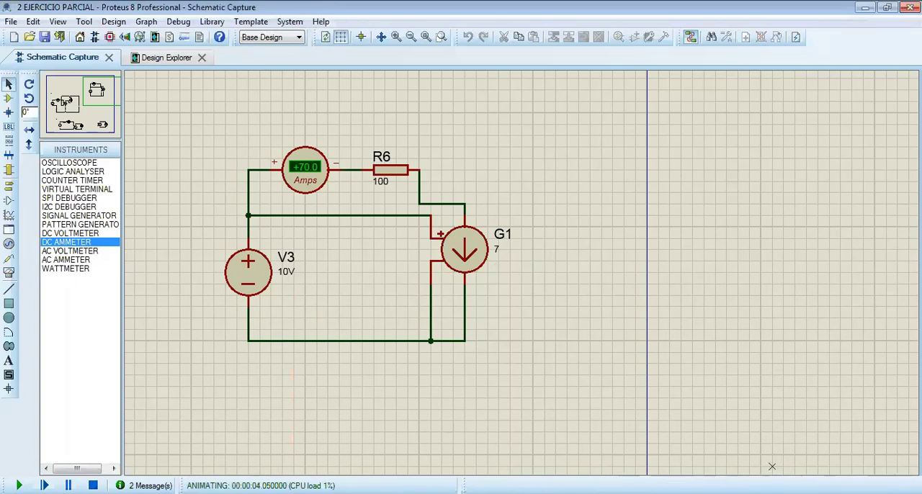
# Place a DC voltmeter between V3 and G1, wired in parallel with V3, and run the simulation
pyautogui.click(63, 234)
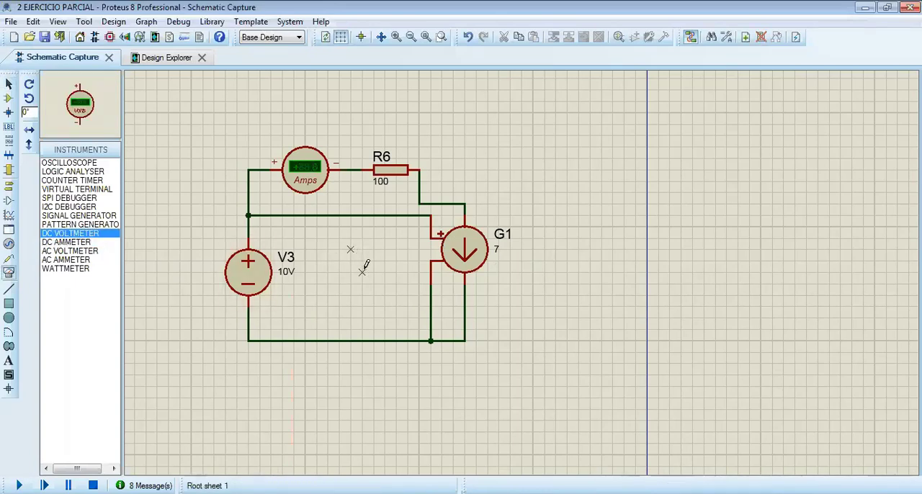
pyautogui.click(363, 271)
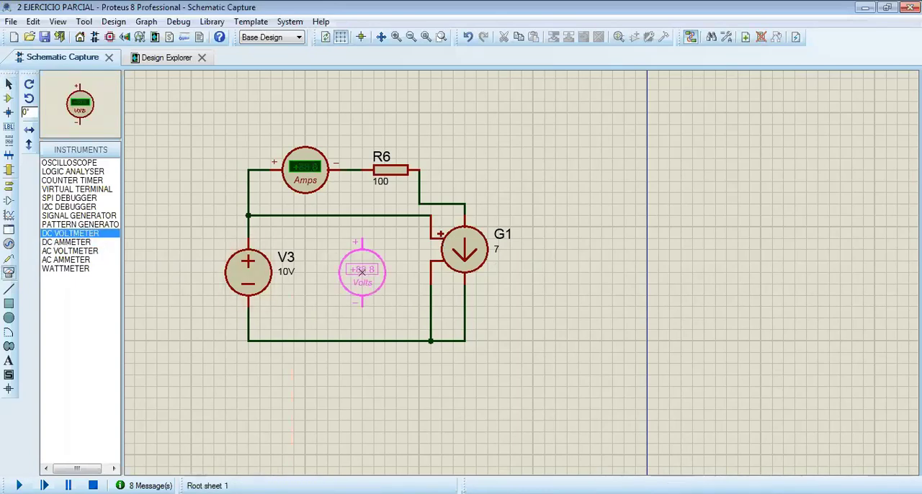
pyautogui.click(362, 271)
pyautogui.click(362, 242)
pyautogui.click(363, 216)
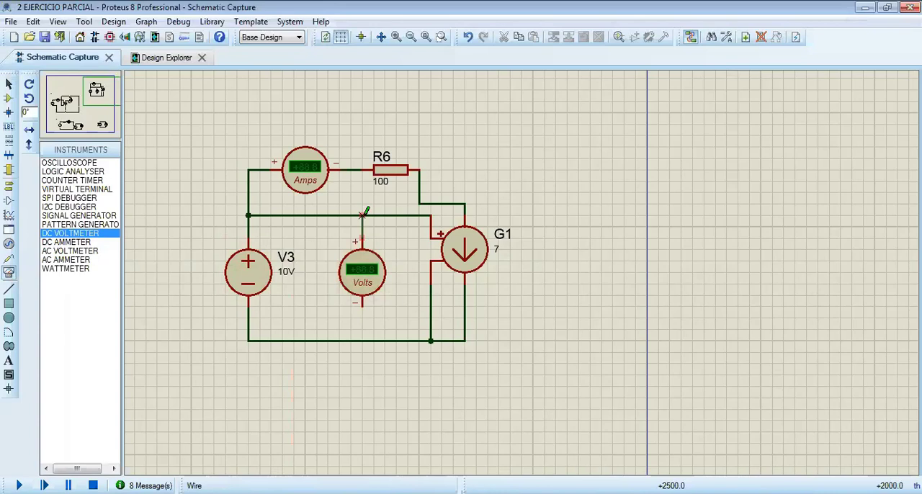
pyautogui.click(362, 304)
pyautogui.click(362, 340)
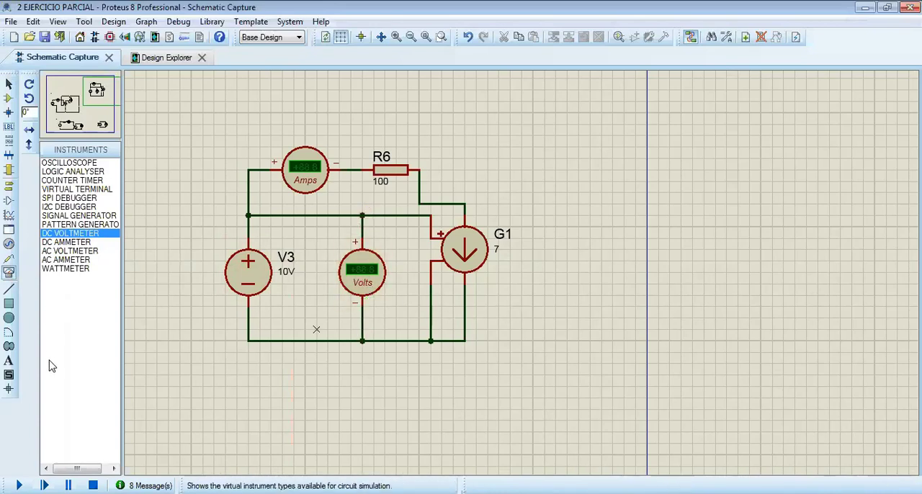
pyautogui.click(19, 486)
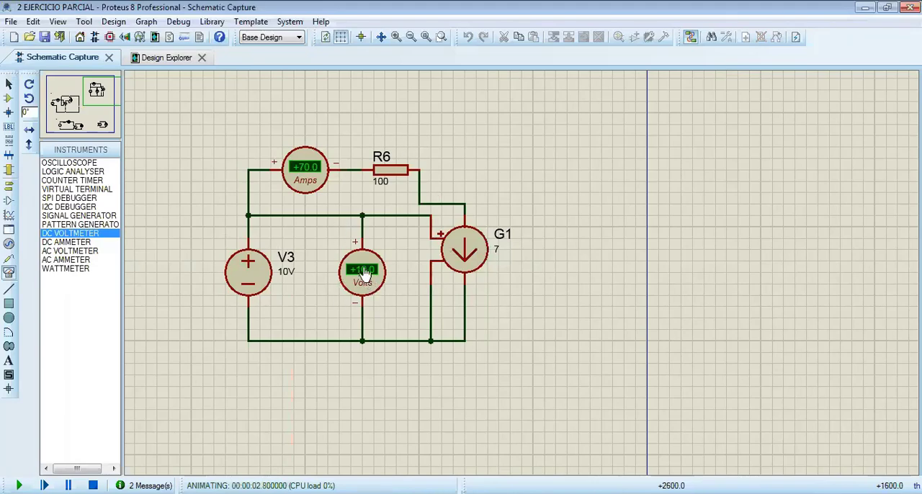
# Stop the simulation and move the whole G1 circuit down so that it sits beside the F1 circuit
pyautogui.scroll(-2, 523, 273)
pyautogui.scroll(-2, 526, 275)
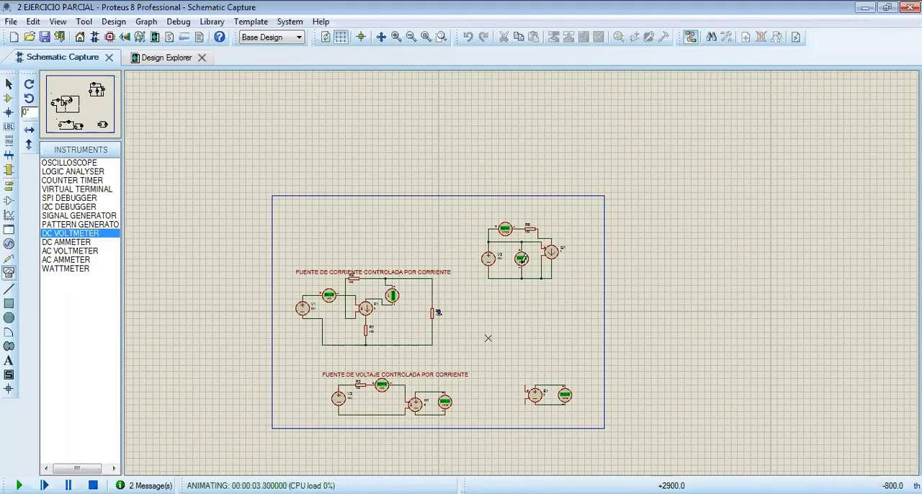
pyautogui.scroll(2, 488, 336)
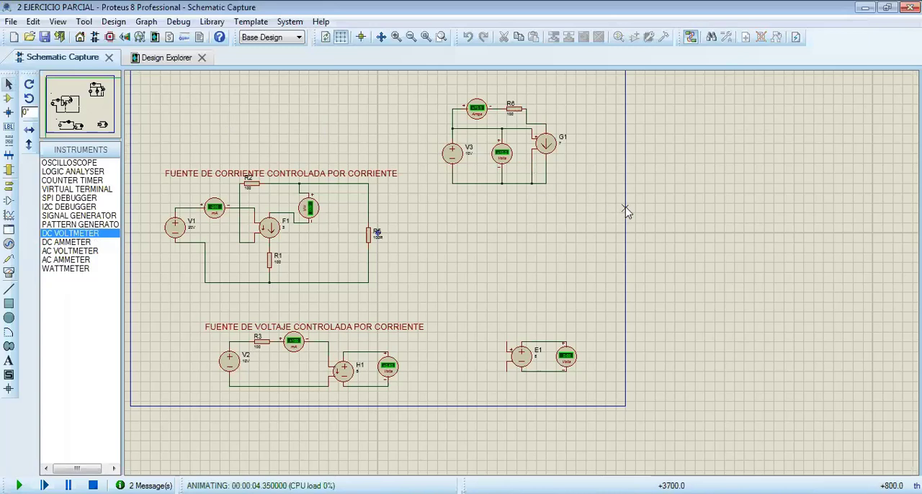
pyautogui.moveTo(625, 207); pyautogui.dragTo(432, 88)
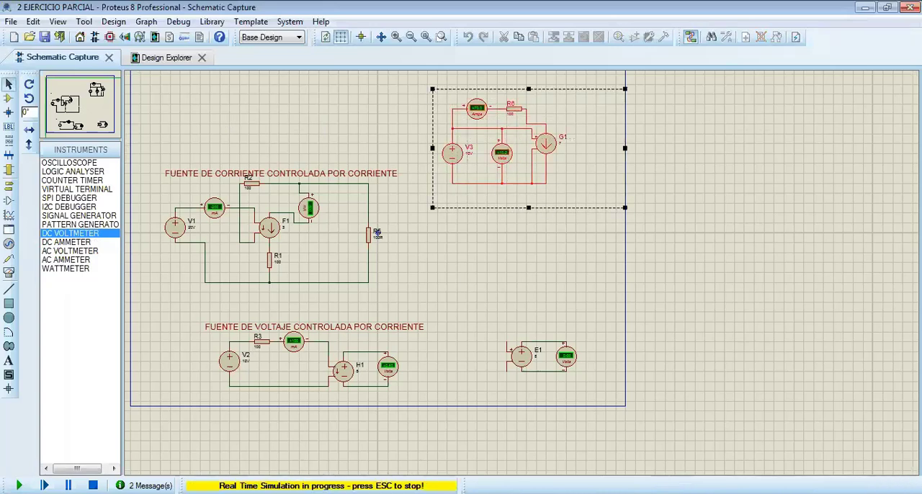
pyautogui.click(92, 485)
pyautogui.moveTo(522, 160); pyautogui.dragTo(536, 254)
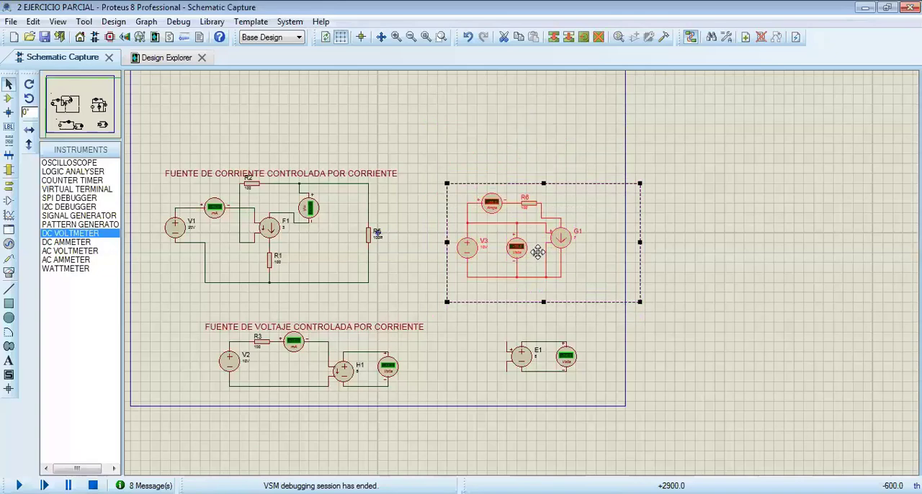
# Copy the F1 circuit's title text and add it above the G1 circuit, reworded as "FUENTE DE CORRIENTE CONTROLADA POR VOLTAJE"
pyautogui.click(348, 175)
pyautogui.click(348, 177)
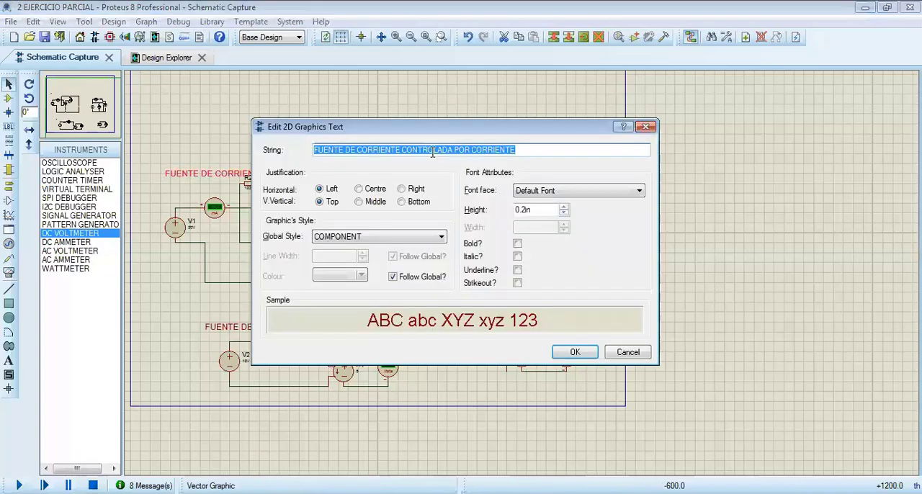
pyautogui.click(582, 351)
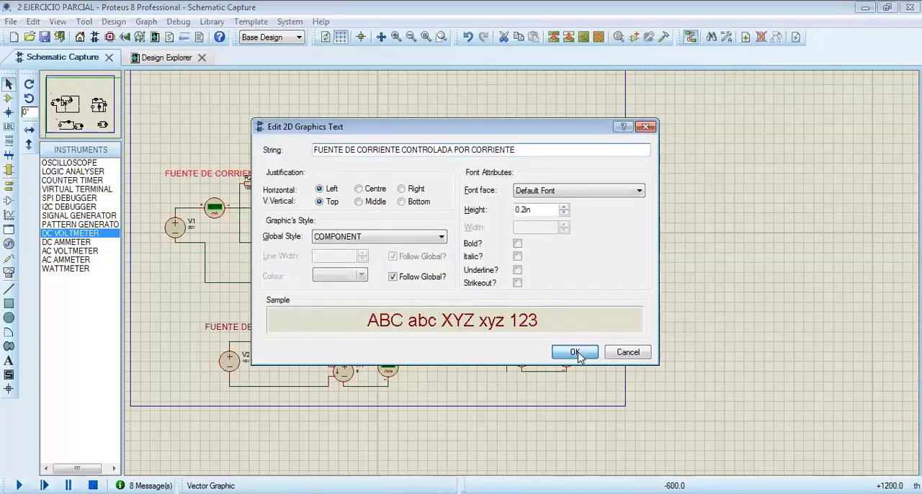
pyautogui.click(8, 360)
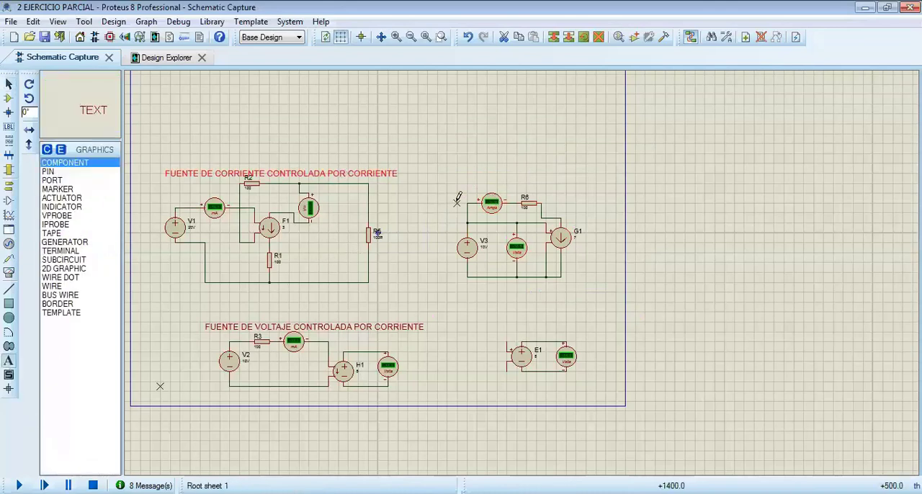
pyautogui.click(489, 167)
pyautogui.write('FUENTE DE CORRIENTE CONTROLADA POR')
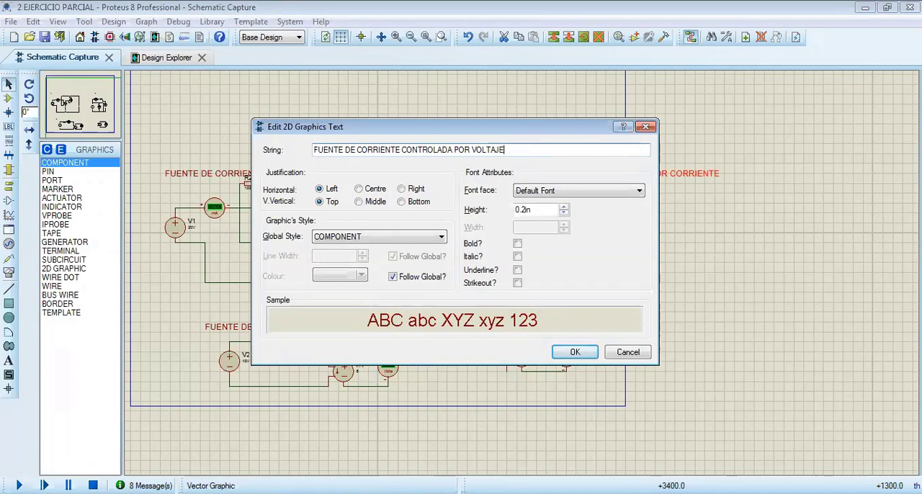
pyautogui.click(583, 351)
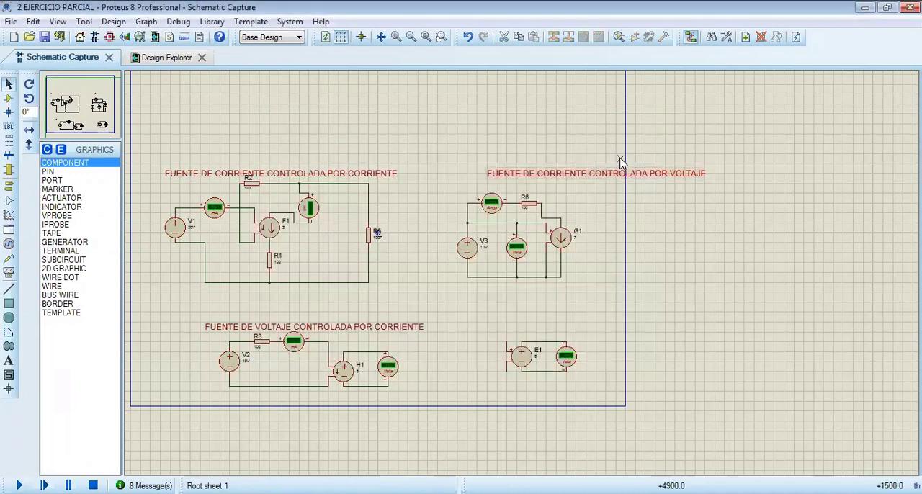
# Move the title "FUENTE DE CORRIENTE CONTROLADA POR VOLTAJE" left so that it sits centred above the G1 circuit
pyautogui.moveTo(635, 174); pyautogui.dragTo(575, 173)
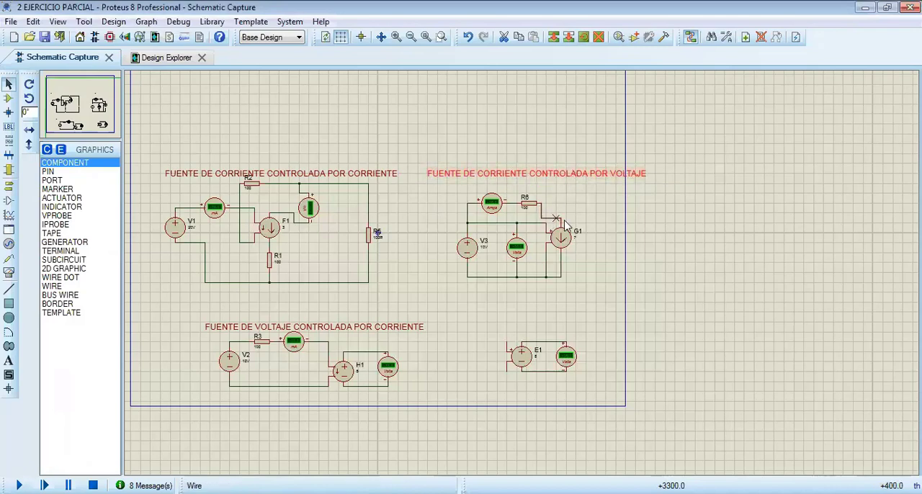
pyautogui.scroll(1, 530, 227)
pyautogui.scroll(1, 521, 278)
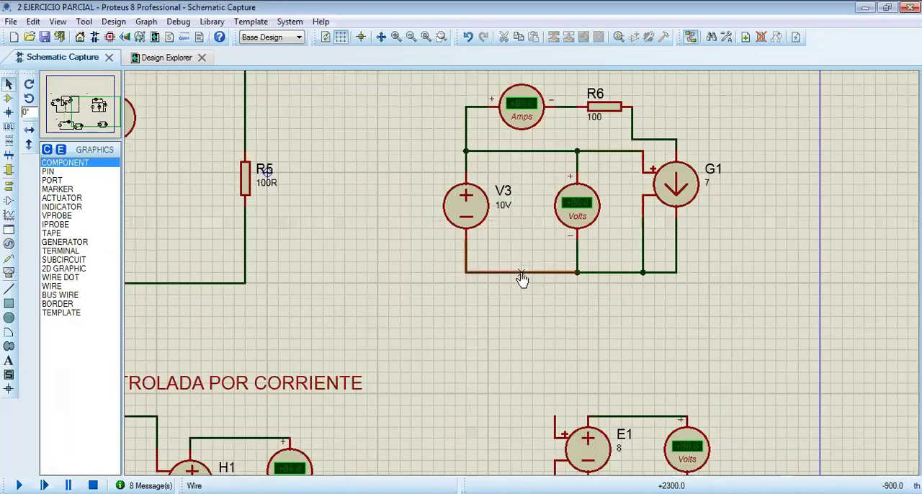
# Place a VSOURCE voltage source to the left of E1, level with it, leaving room for its label
pyautogui.scroll(-1, 521, 278)
pyautogui.scroll(-1, 524, 303)
pyautogui.scroll(1, 451, 284)
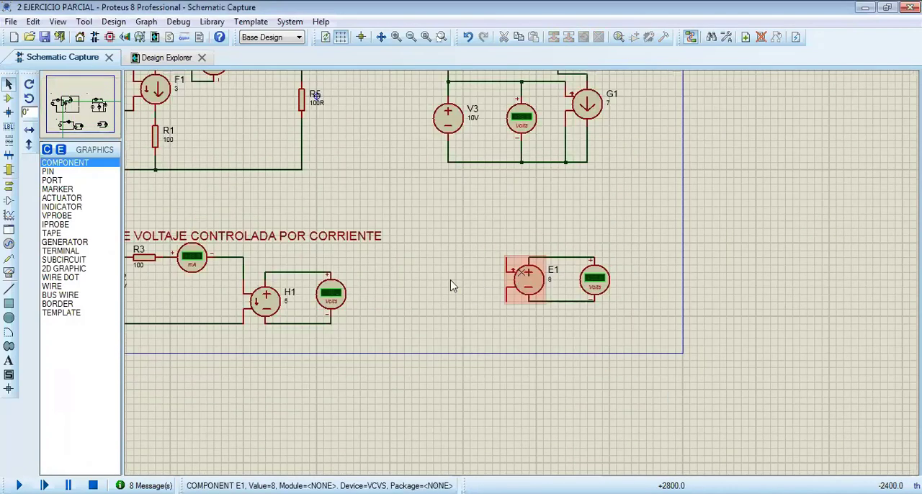
pyautogui.scroll(-1, 395, 281)
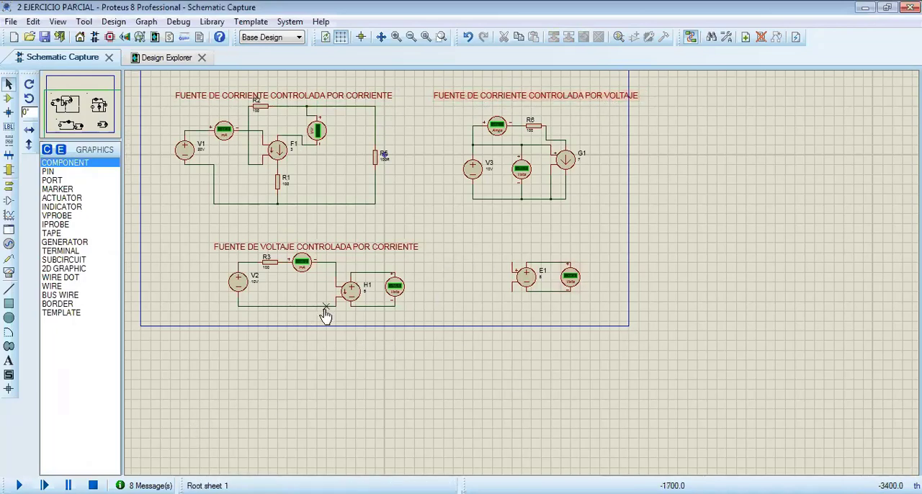
pyautogui.scroll(1, 582, 318)
pyautogui.moveTo(493, 267); pyautogui.dragTo(521, 272)
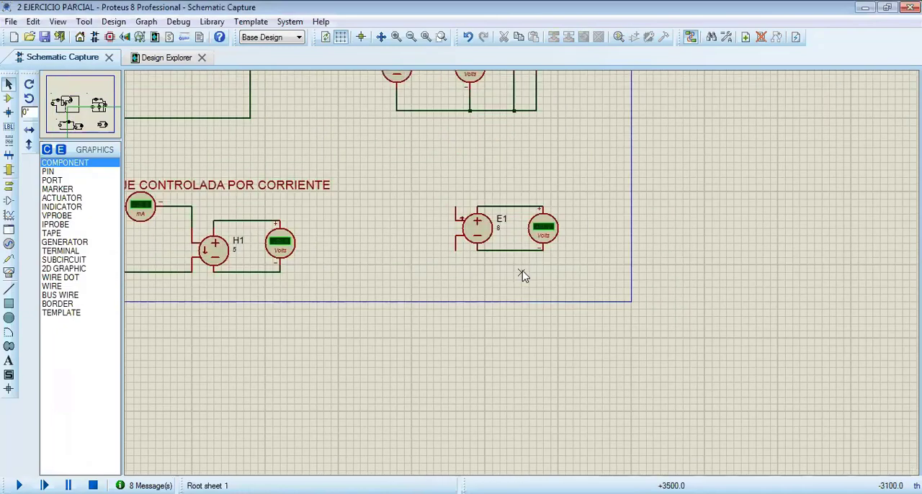
pyautogui.scroll(2, 523, 277)
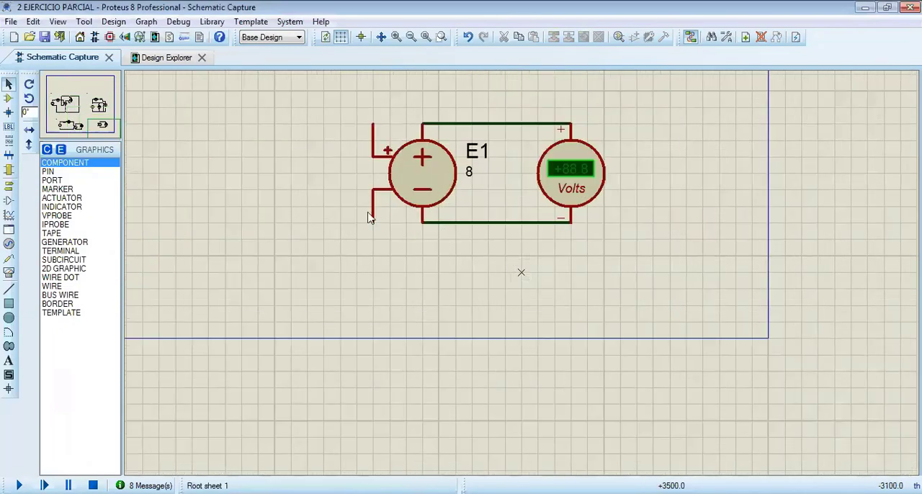
pyautogui.scroll(-1, 518, 270)
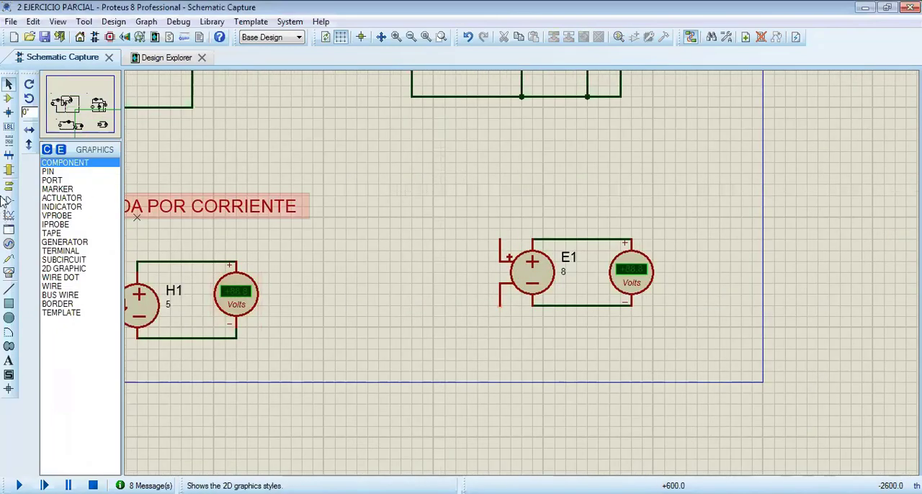
pyautogui.click(8, 272)
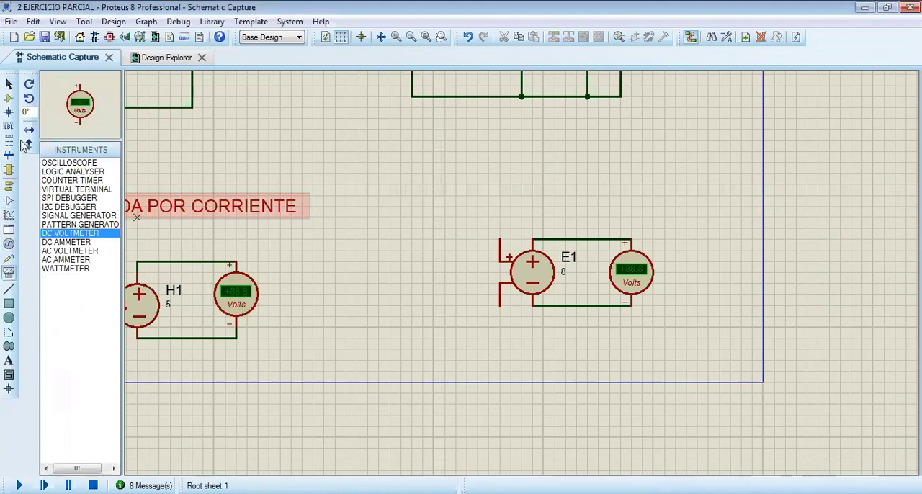
pyautogui.click(9, 99)
pyautogui.click(68, 224)
pyautogui.click(404, 273)
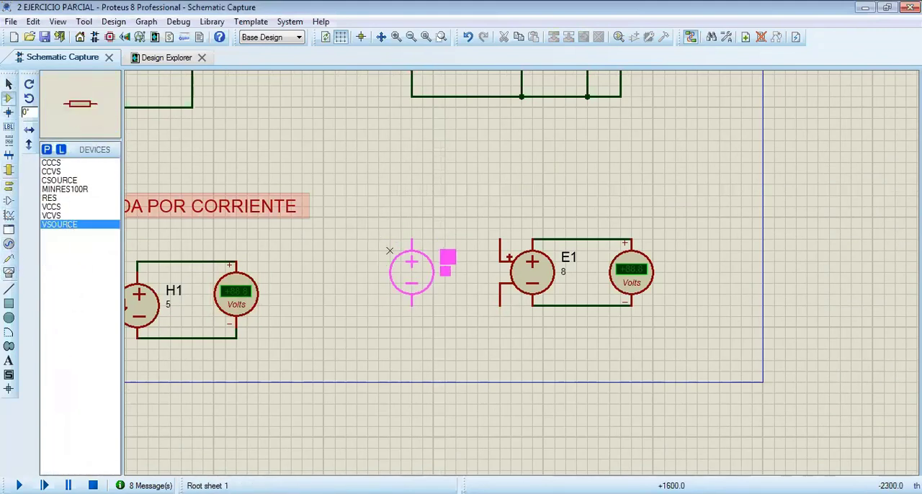
pyautogui.click(403, 285)
pyautogui.moveTo(403, 286); pyautogui.dragTo(403, 275)
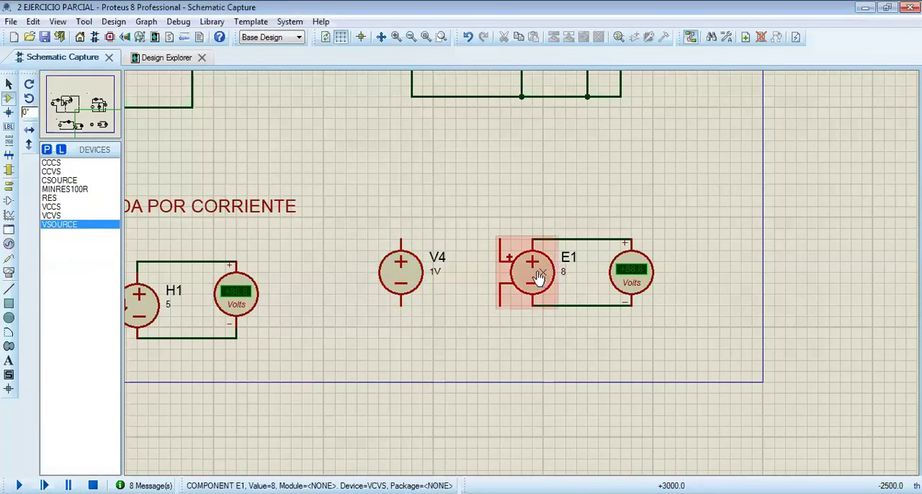
# Wire V4's positive and negative terminals to E1's matching control inputs, then run and stop the simulation
pyautogui.click(402, 236)
pyautogui.click(500, 239)
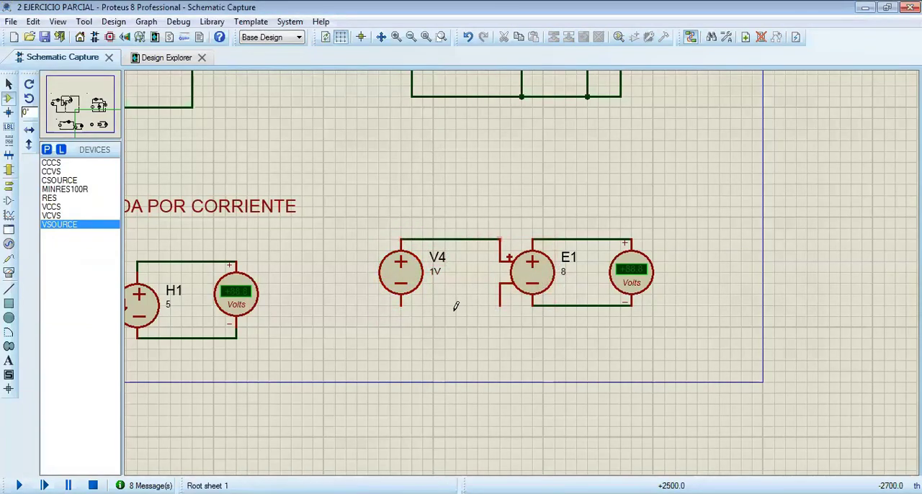
pyautogui.click(402, 304)
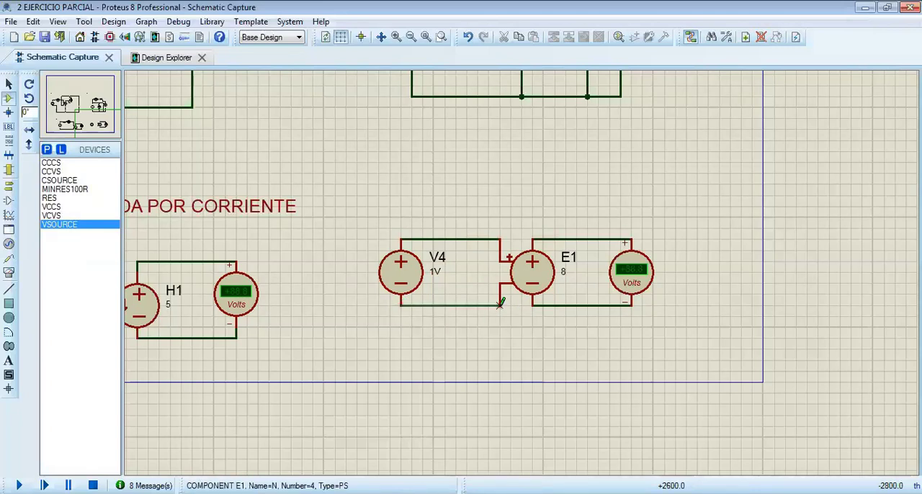
pyautogui.click(500, 306)
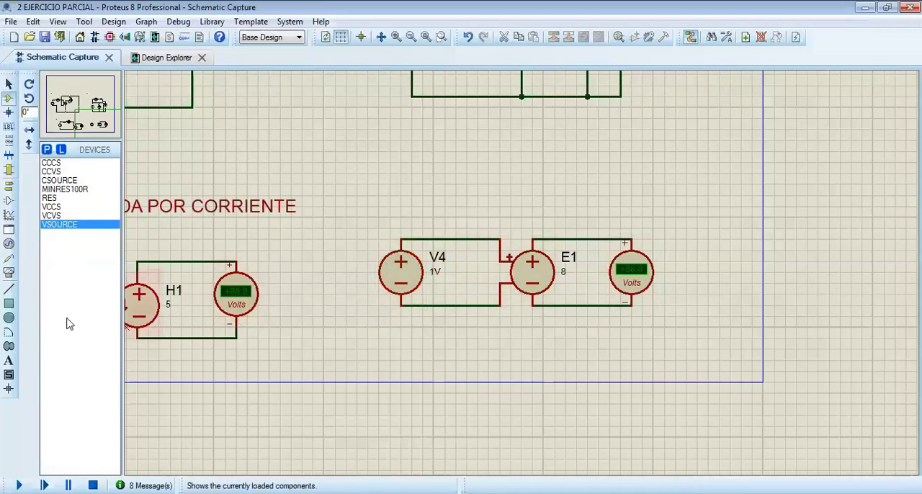
pyautogui.press('F12')
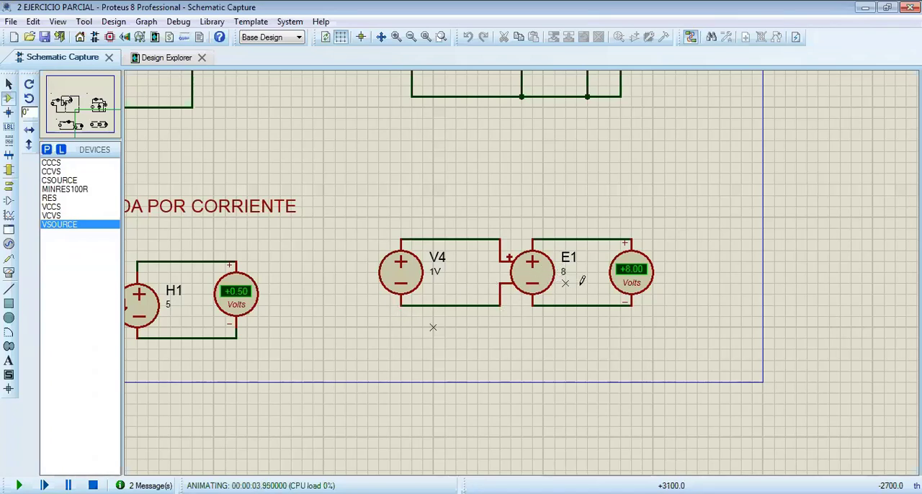
pyautogui.click(93, 486)
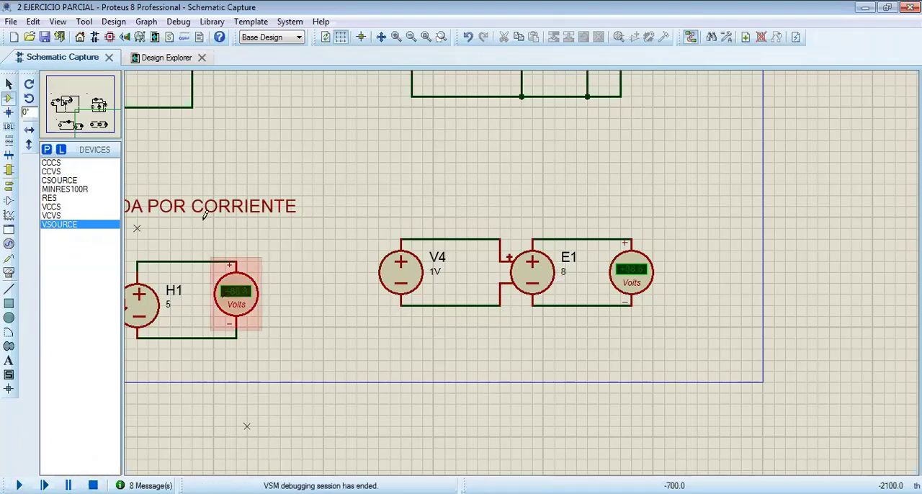
# Copy the H1 circuit's title text and add it above the E1 circuit, reworded as "FUENTE DE VOLTAJE CONTROLADA POR VOLTAJE"
pyautogui.click(264, 210)
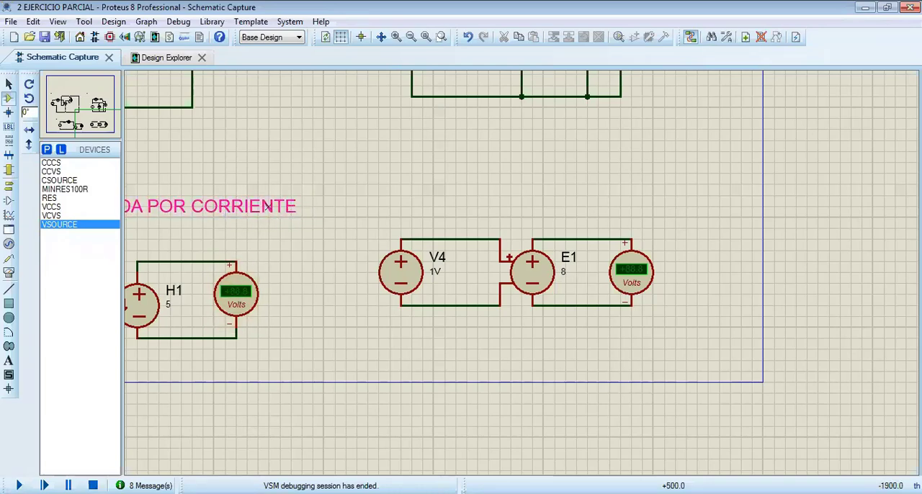
pyautogui.doubleClick(266, 209)
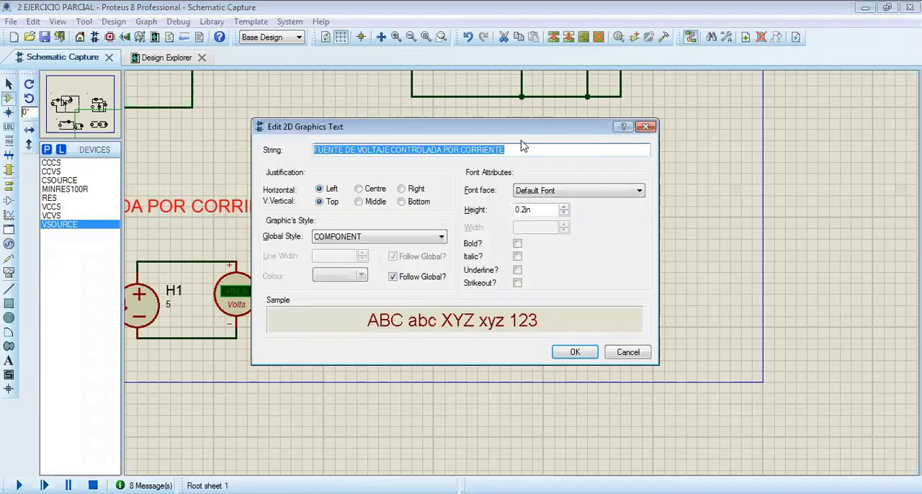
pyautogui.click(646, 127)
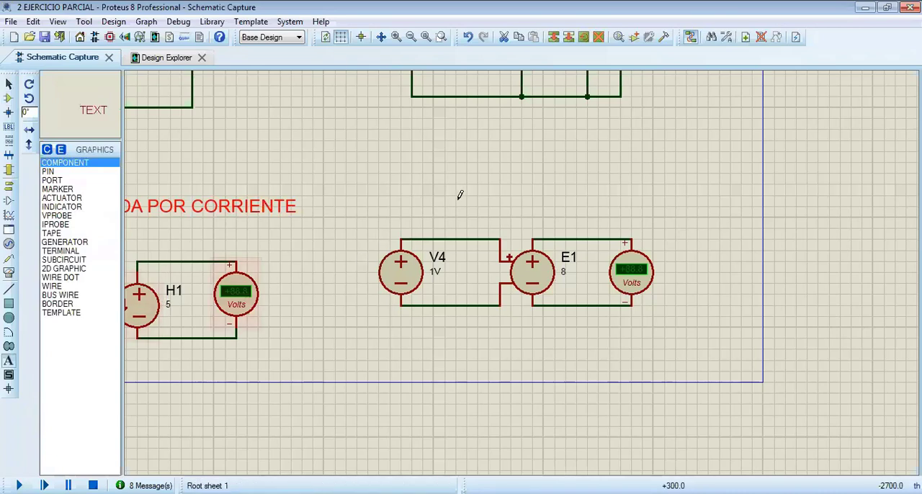
pyautogui.click(460, 194)
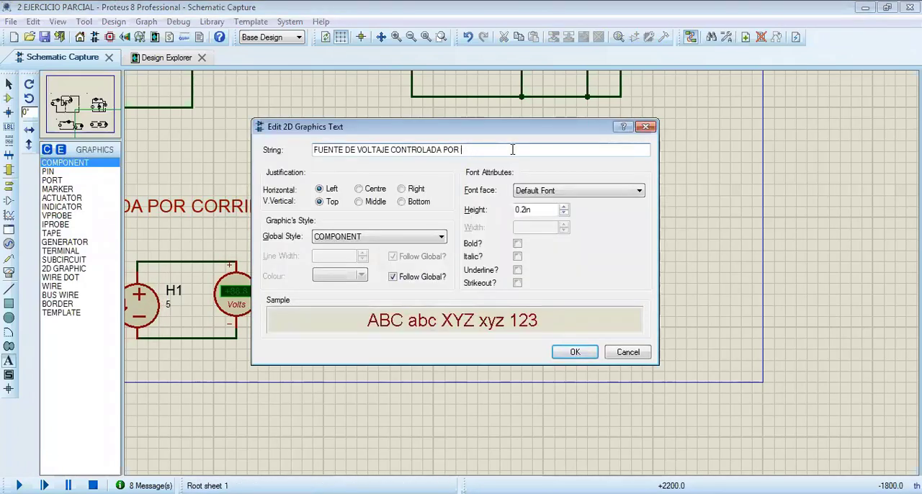
pyautogui.write('VOLTAJE')
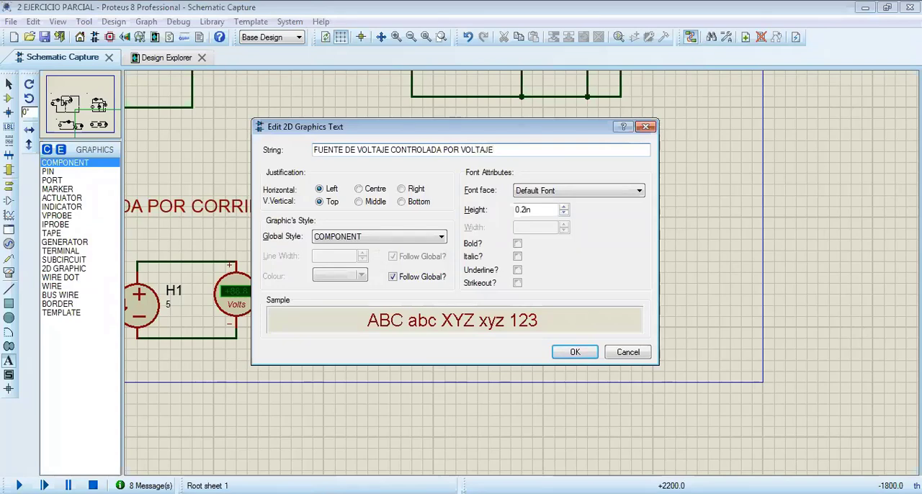
pyautogui.press('Return')
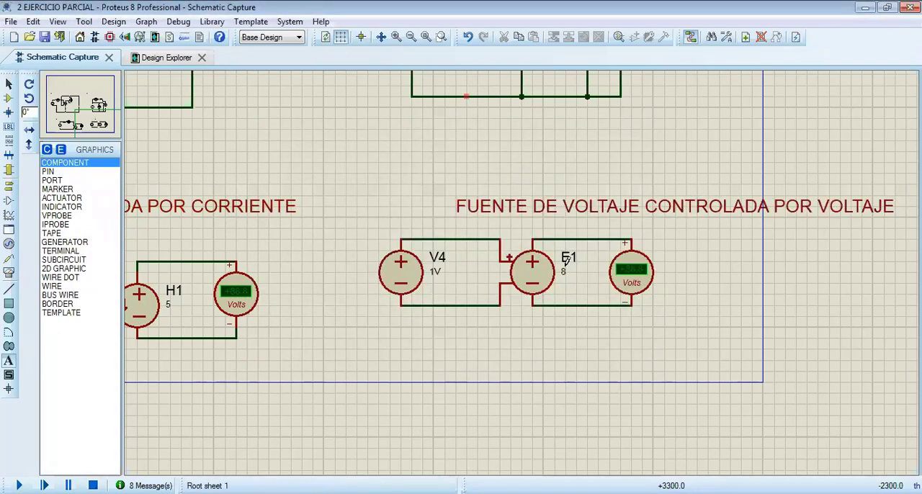
# Move the E1 circuit's title left so that it is centred over V4, E1 and the voltmeter
pyautogui.rightClick(624, 204)
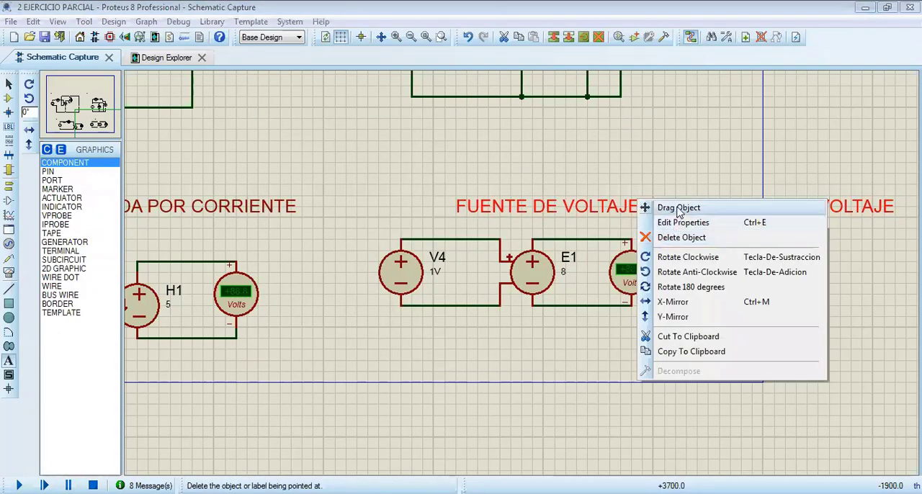
pyautogui.click(678, 209)
pyautogui.click(569, 208)
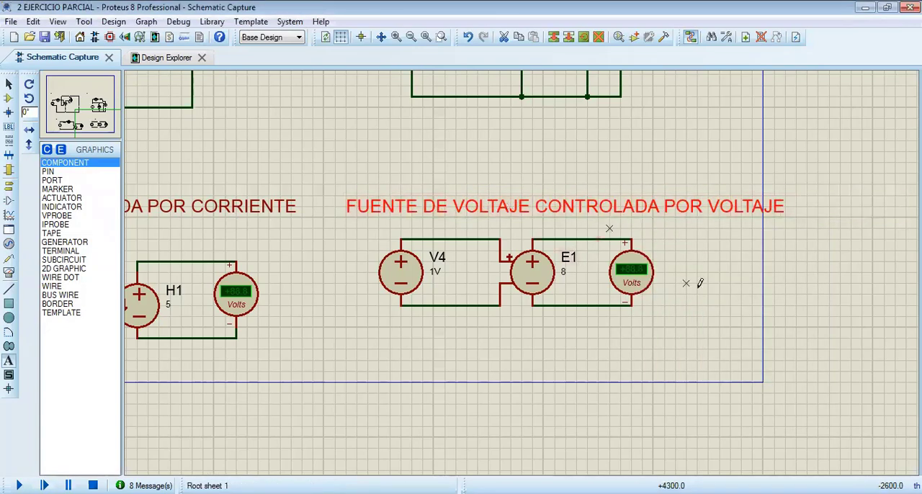
# Run the simulation with all four titled dependent-source circuits in view
pyautogui.scroll(-3, 700, 283)
pyautogui.scroll(2, 753, 379)
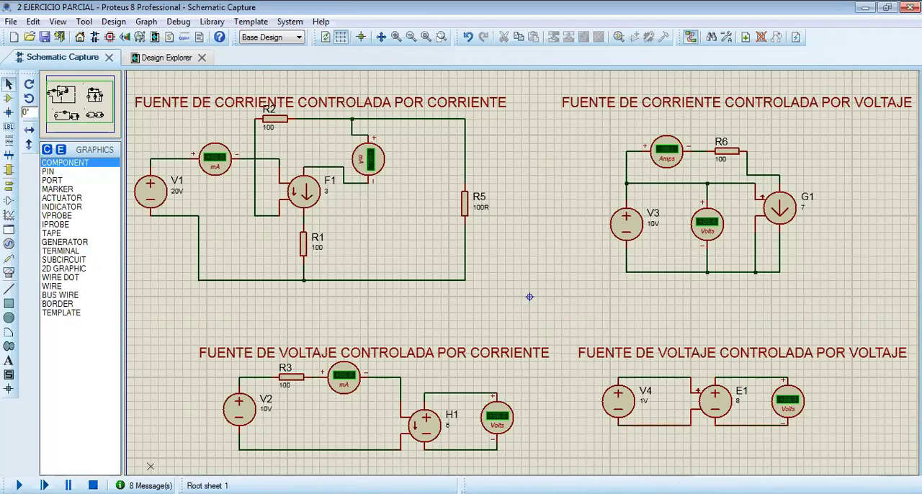
pyautogui.click(19, 485)
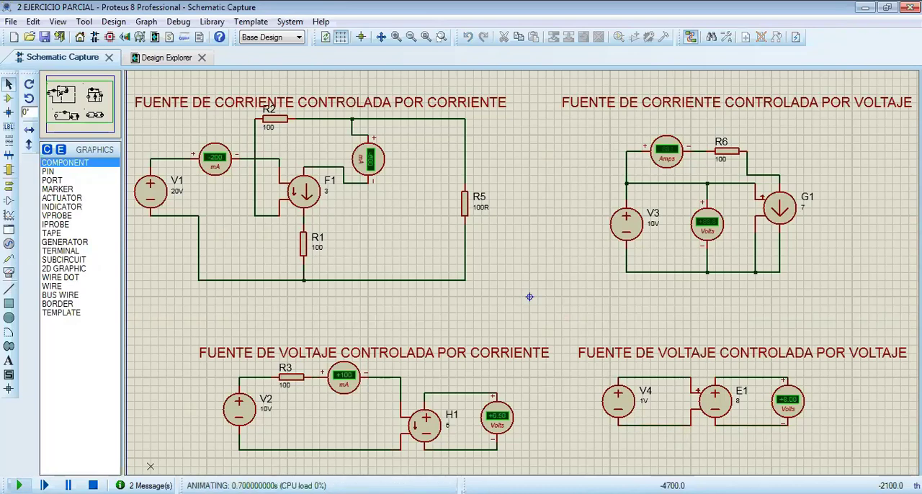